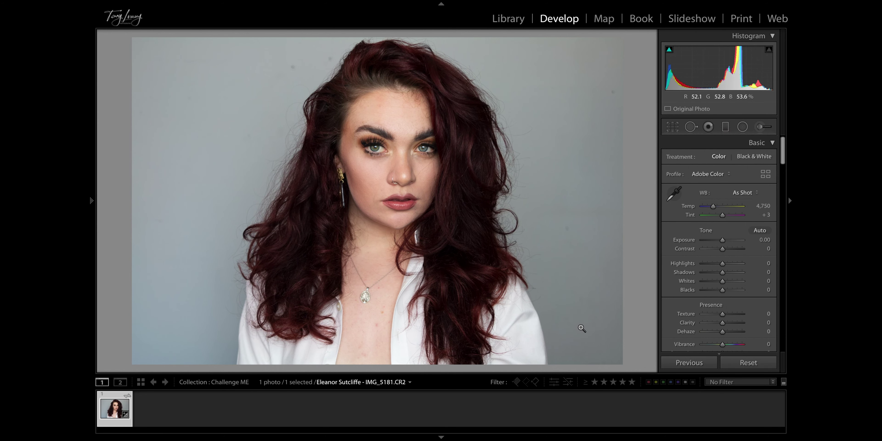
- Inspect the eye up close, then apply the Camera Portrait profile instead of Camera Standard
{"action": "left_click", "coordinate": [375, 143]}
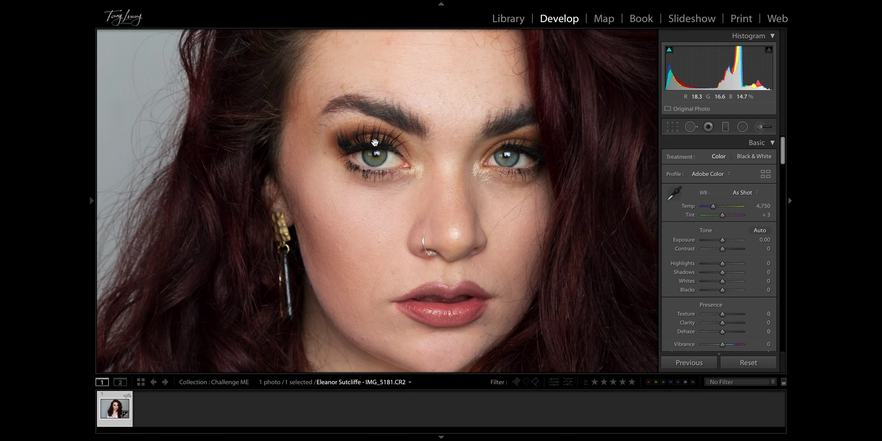
{"action": "scroll", "coordinate": [437, 155], "scroll_direction": "up", "scroll_amount": 3}
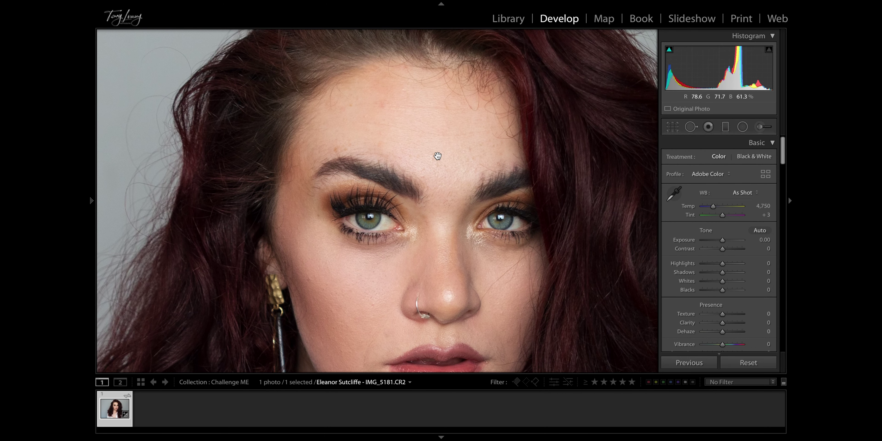
{"action": "scroll", "coordinate": [438, 156], "scroll_direction": "up", "scroll_amount": 1}
{"action": "scroll", "coordinate": [437, 156], "scroll_direction": "right", "scroll_amount": 1}
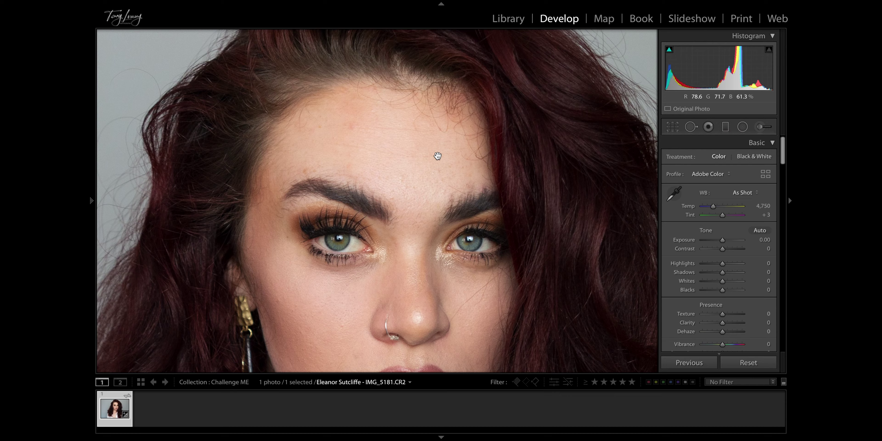
{"action": "left_click", "coordinate": [437, 156]}
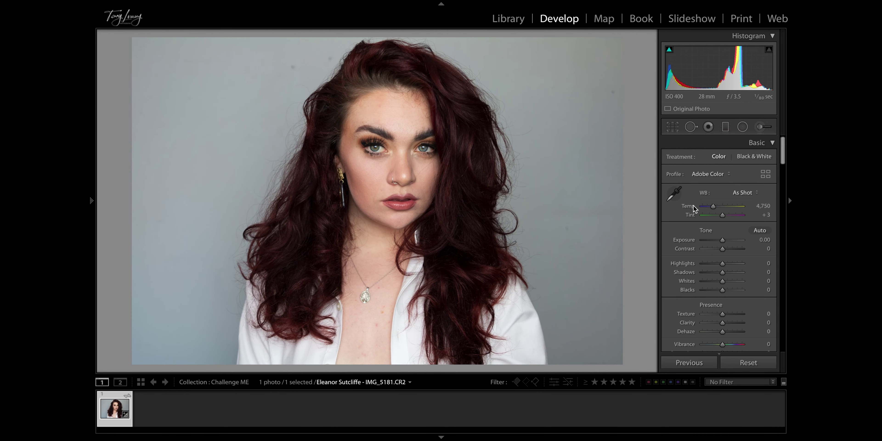
{"action": "left_click", "coordinate": [725, 174]}
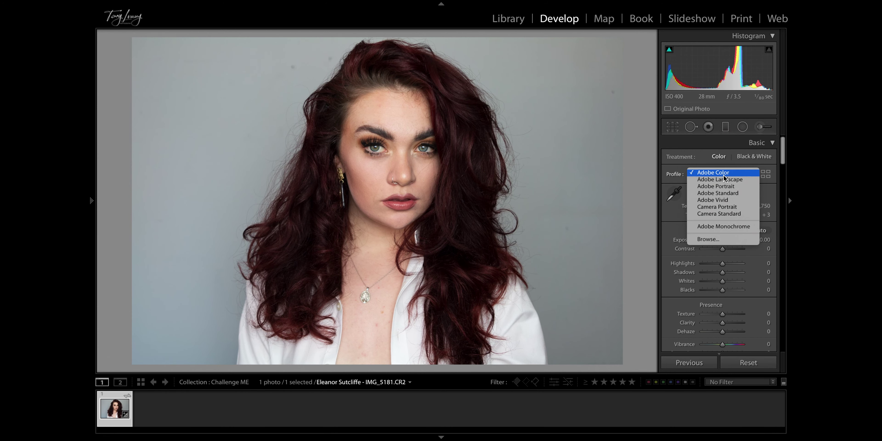
{"action": "left_click", "coordinate": [727, 214]}
{"action": "left_click", "coordinate": [731, 174]}
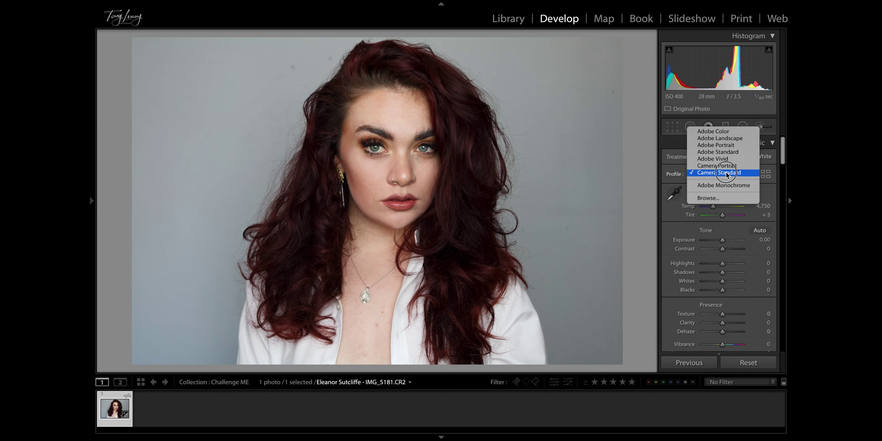
{"action": "left_click", "coordinate": [733, 167]}
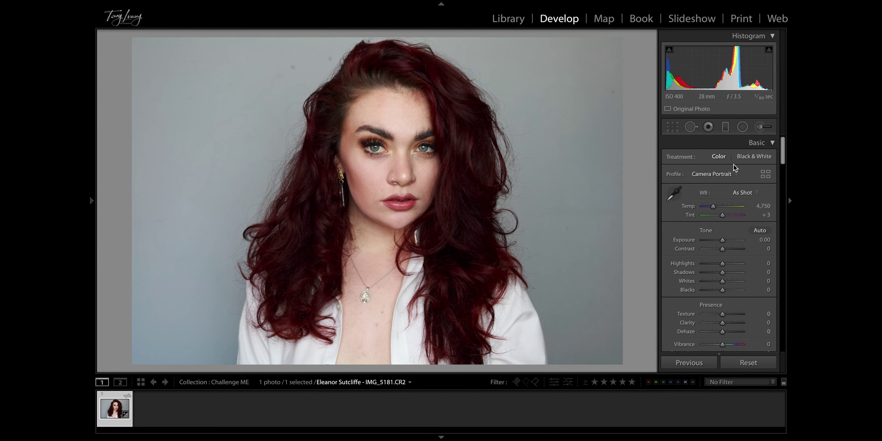
- Warm the temperature to 5,835, raise Highlights to +21, and keep Shadows and Vibrance at 0
{"action": "left_click", "coordinate": [713, 206]}
{"action": "left_click_drag", "start_coordinate": [713, 208], "coordinate": [720, 206]}
{"action": "left_click", "coordinate": [721, 215]}
{"action": "key", "text": "super+z"}
{"action": "left_click_drag", "start_coordinate": [722, 241], "coordinate": [726, 263]}
{"action": "left_click_drag", "start_coordinate": [722, 273], "coordinate": [694, 285]}
{"action": "double_click", "coordinate": [727, 273]}
{"action": "scroll", "coordinate": [732, 318], "scroll_direction": "down", "scroll_amount": 3}
{"action": "double_click", "coordinate": [726, 281]}
{"action": "scroll", "coordinate": [725, 289], "scroll_direction": "down", "scroll_amount": 3}
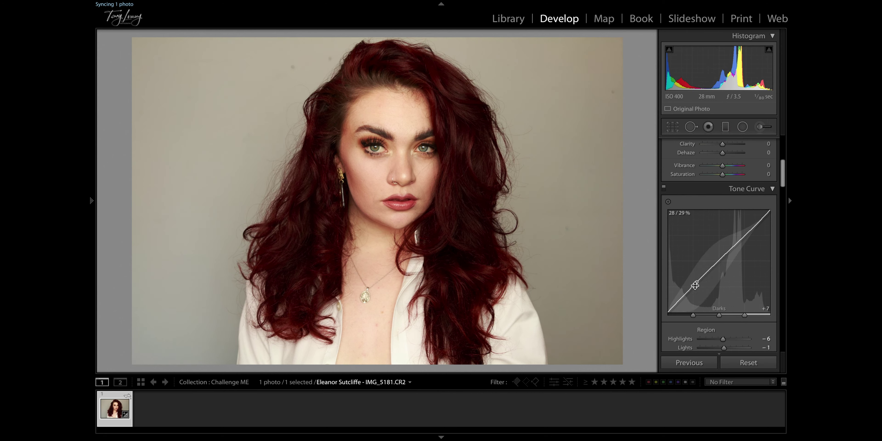
- Add a radial mask over the eye with increased Sharpness
{"action": "left_click", "coordinate": [379, 143]}
{"action": "left_click", "coordinate": [742, 127]}
{"action": "left_click_drag", "start_coordinate": [368, 153], "coordinate": [385, 168]}
{"action": "left_click_drag", "start_coordinate": [723, 294], "coordinate": [741, 293]}
- Compare the edit with the before view and toggle the eye radial adjustment
{"action": "key", "text": "backslash"}
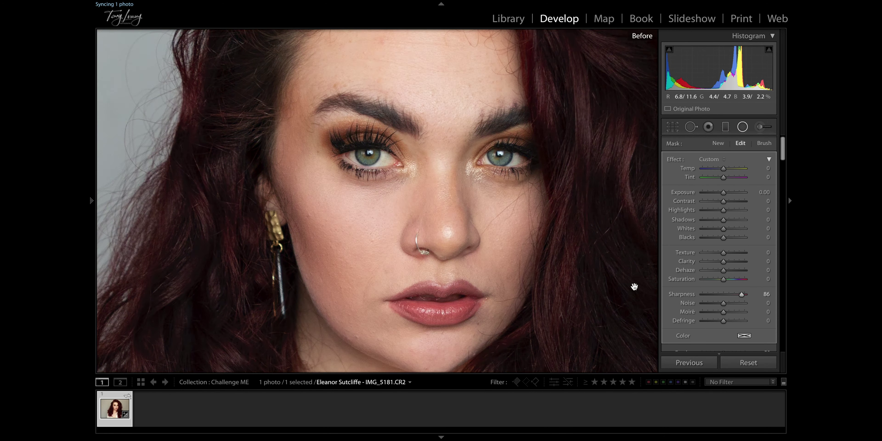
{"action": "key", "text": "backslash"}
{"action": "key", "text": "z"}
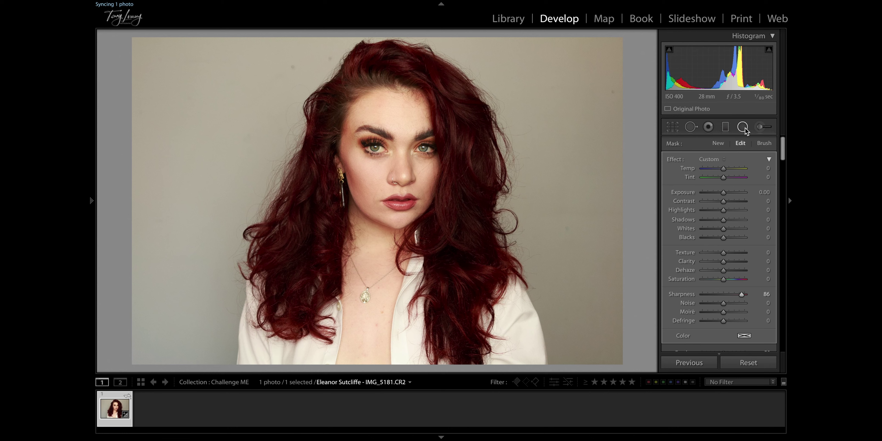
{"action": "scroll", "coordinate": [715, 189], "scroll_direction": "down", "scroll_amount": 3}
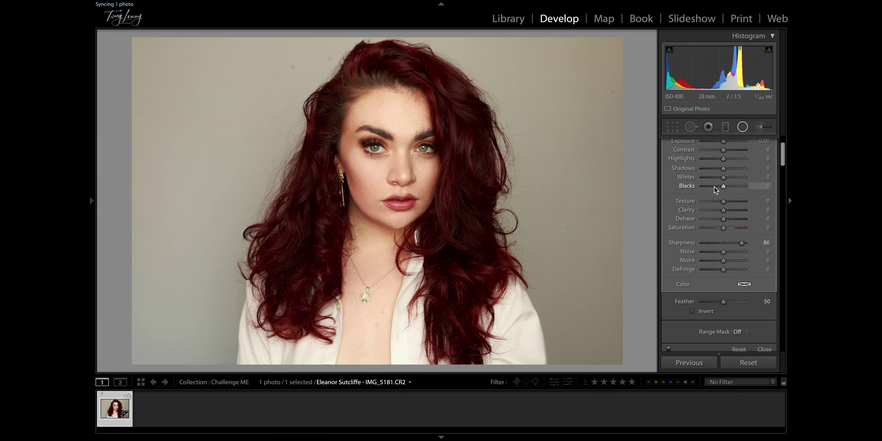
{"action": "scroll", "coordinate": [682, 333], "scroll_direction": "down", "scroll_amount": 2}
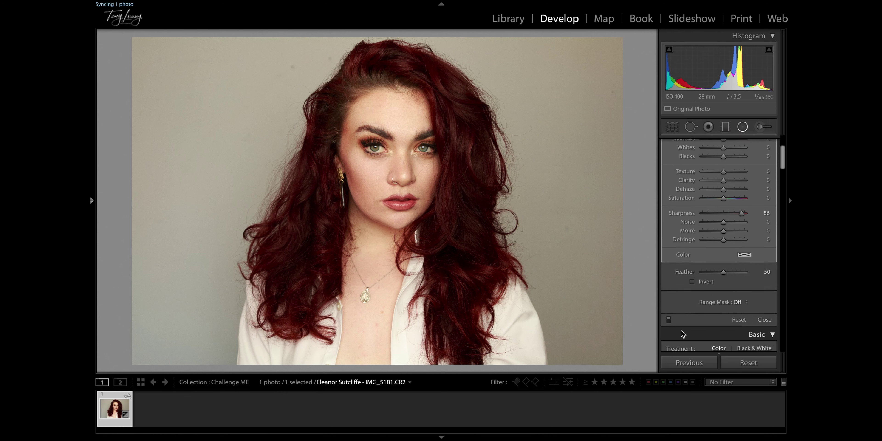
{"action": "left_click", "coordinate": [668, 316]}
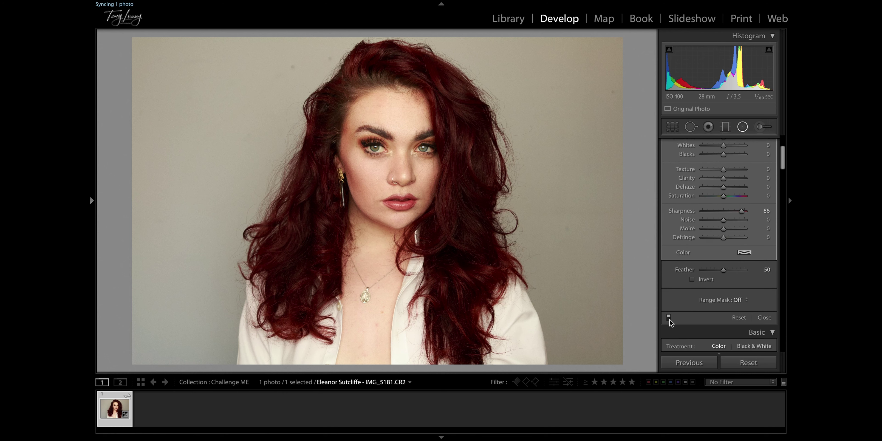
{"action": "scroll", "coordinate": [701, 226], "scroll_direction": "up", "scroll_amount": 5}
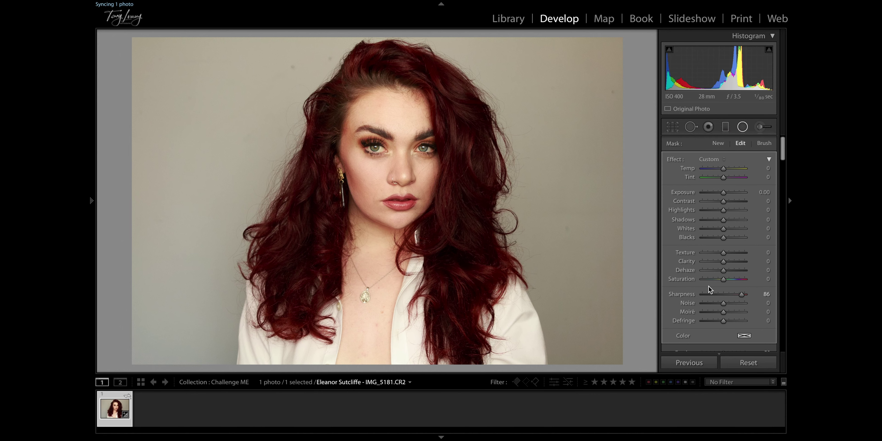
- Invert both eye radial masks so sharpening affects only the irises, then finish the radial adjustments
{"action": "key", "text": "o"}
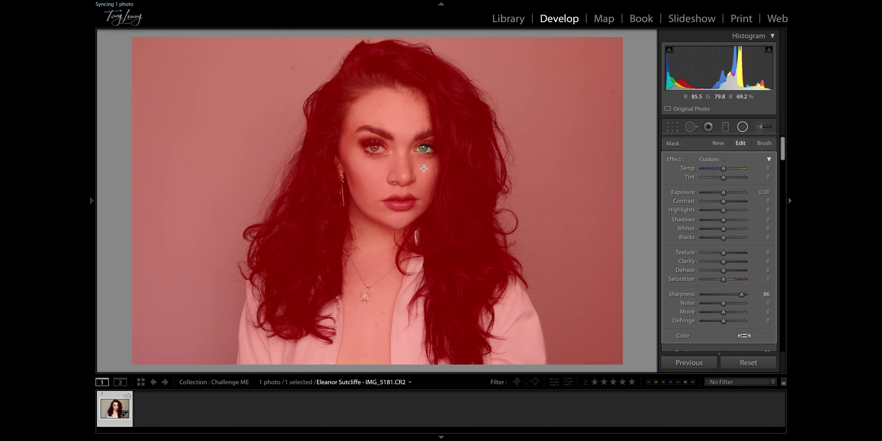
{"action": "scroll", "coordinate": [691, 306], "scroll_direction": "down", "scroll_amount": 4}
{"action": "left_click", "coordinate": [692, 299]}
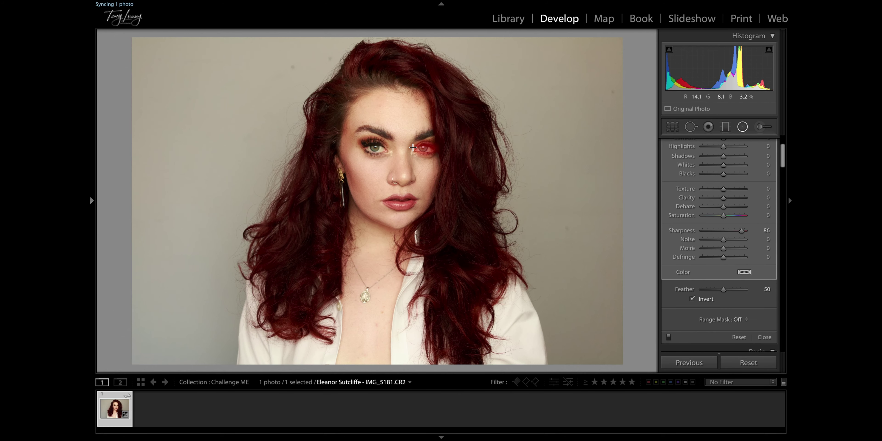
{"action": "left_click", "coordinate": [373, 146]}
{"action": "left_click", "coordinate": [691, 298]}
{"action": "left_click", "coordinate": [379, 145]}
{"action": "left_click", "coordinate": [668, 336]}
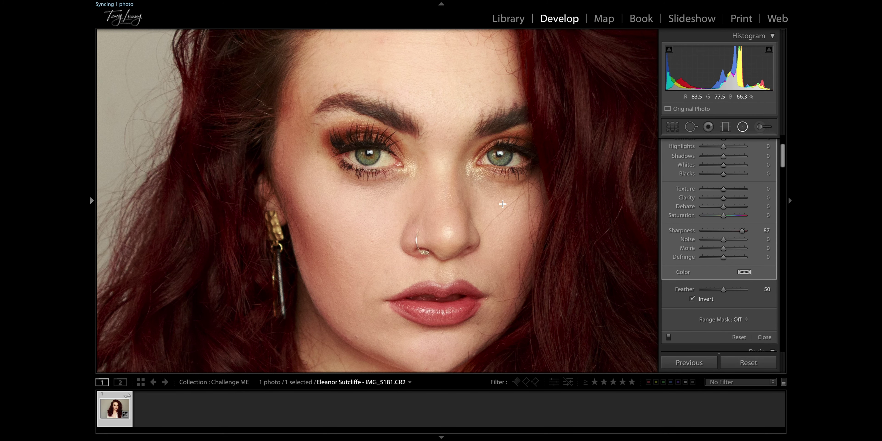
{"action": "key", "text": "z"}
{"action": "left_click", "coordinate": [742, 128]}
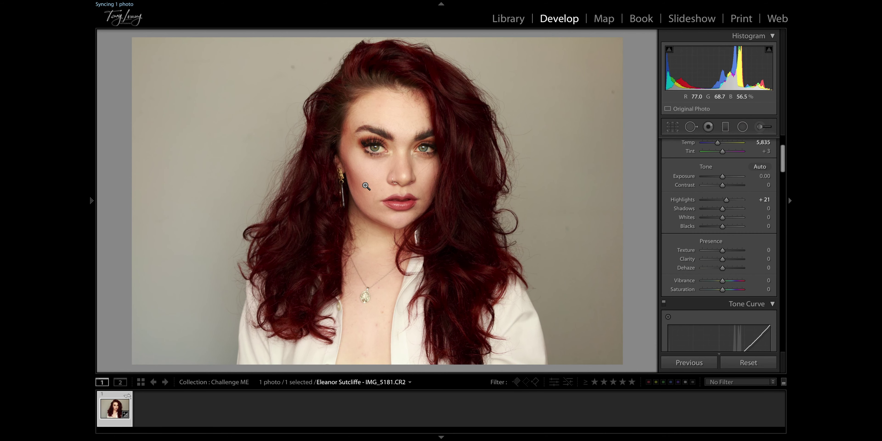
- Send the photo to Photoshop via Edit In
{"action": "right_click", "coordinate": [383, 176]}
{"action": "mouse_move", "coordinate": [445, 228]}
{"action": "left_click", "coordinate": [572, 228]}
- Switch to Photoshop in full-screen mode with panels visible, cancelling a new empty layer
{"action": "key", "text": "super+Tab"}
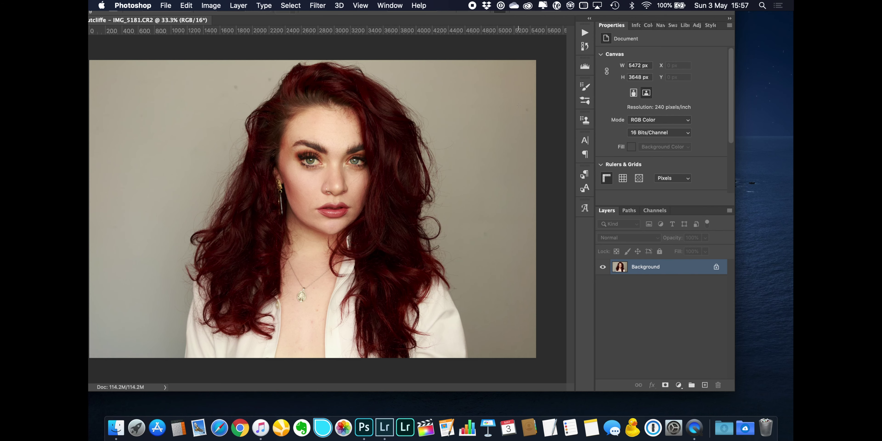
{"action": "key", "text": "f"}
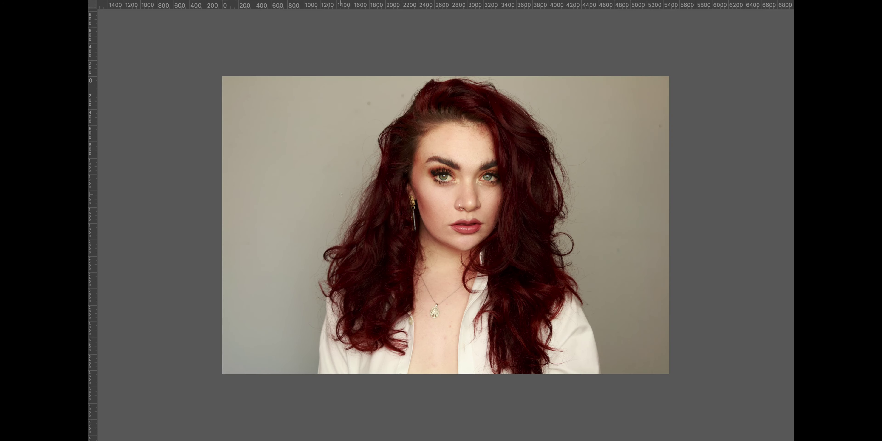
{"action": "key", "text": "Tab"}
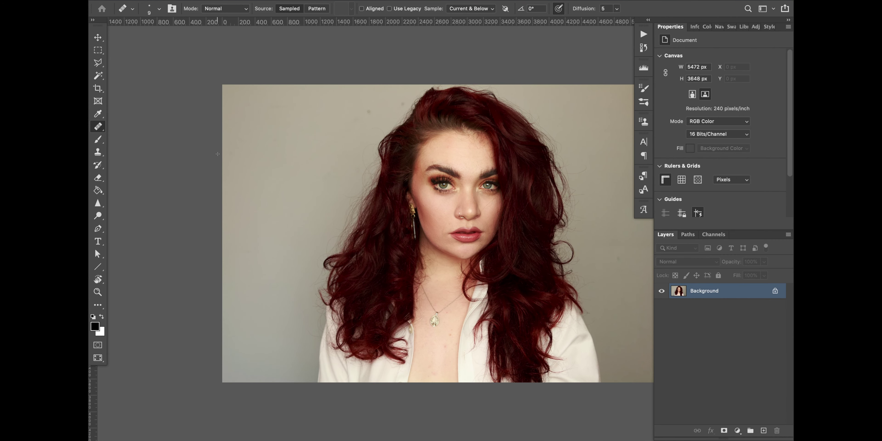
{"action": "key", "text": "super+shift+n"}
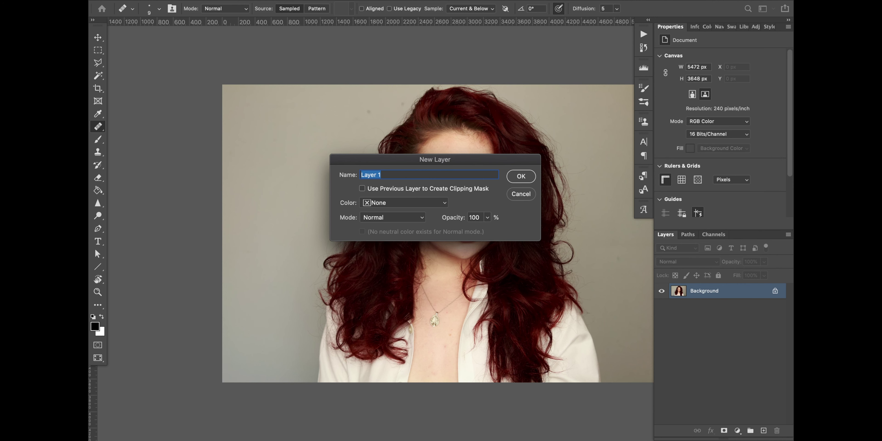
{"action": "key", "text": "Escape"}
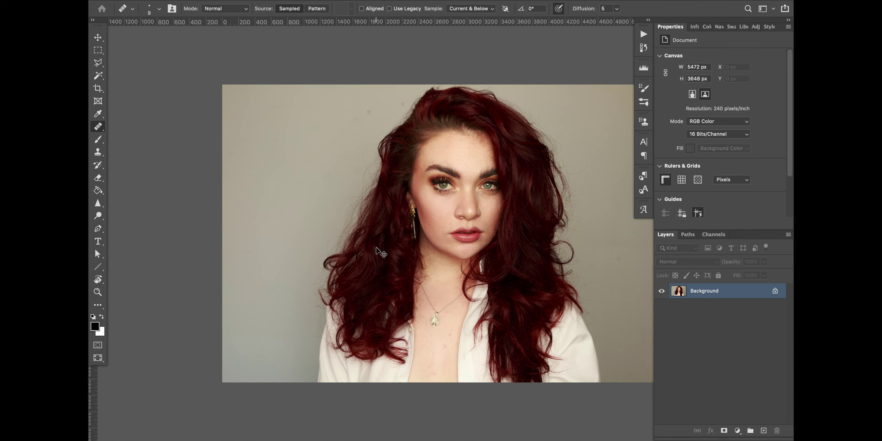
- Duplicate the Background into Layer 1 with Cmd+J and set its opacity to 74%
{"action": "key", "text": "super+j"}
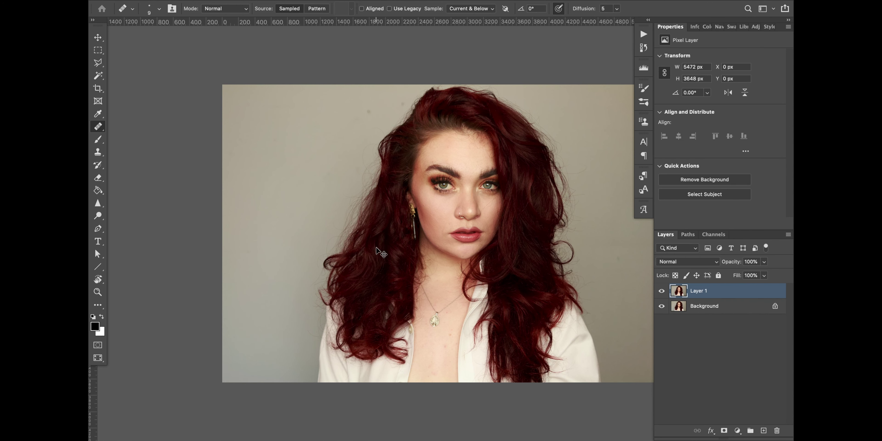
{"action": "left_click", "coordinate": [764, 262]}
{"action": "left_click_drag", "start_coordinate": [758, 267], "coordinate": [751, 273]}
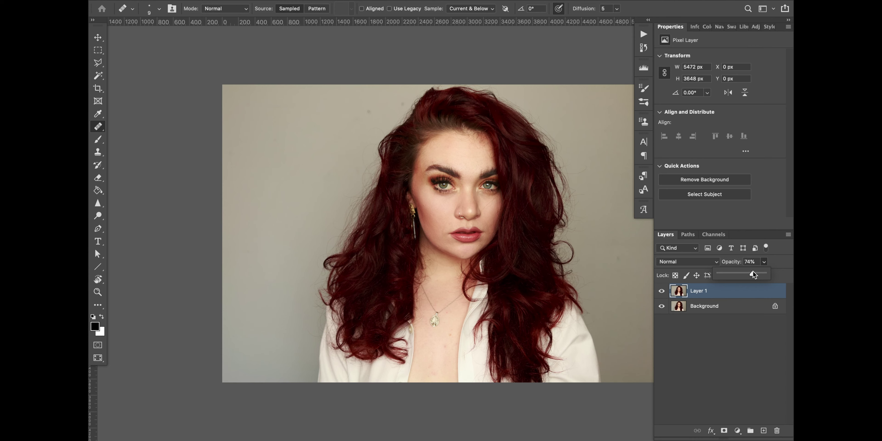
{"action": "left_click", "coordinate": [764, 263]}
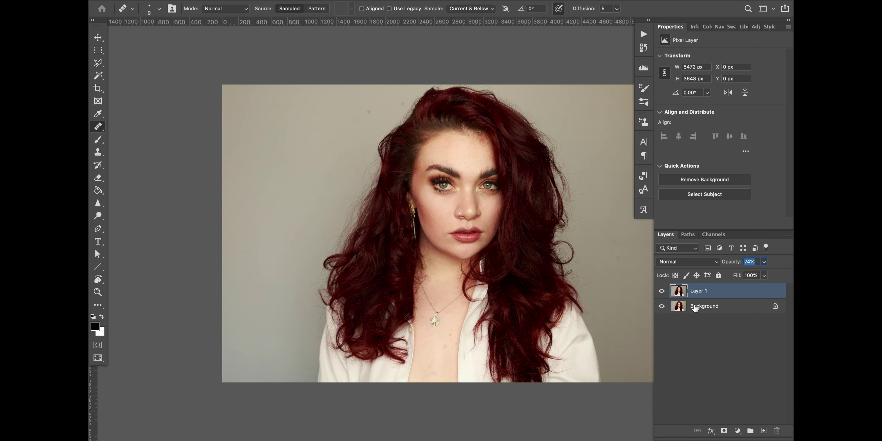
- Zoom in on the cheek, switch to the Patch tool, and patch away the first three cheek blemishes
{"action": "key", "text": "super+plus"}
{"action": "key", "text": "super+plus"}
{"action": "key", "text": "super+plus"}
{"action": "key", "text": "super+plus"}
{"action": "key", "text": "super+plus"}
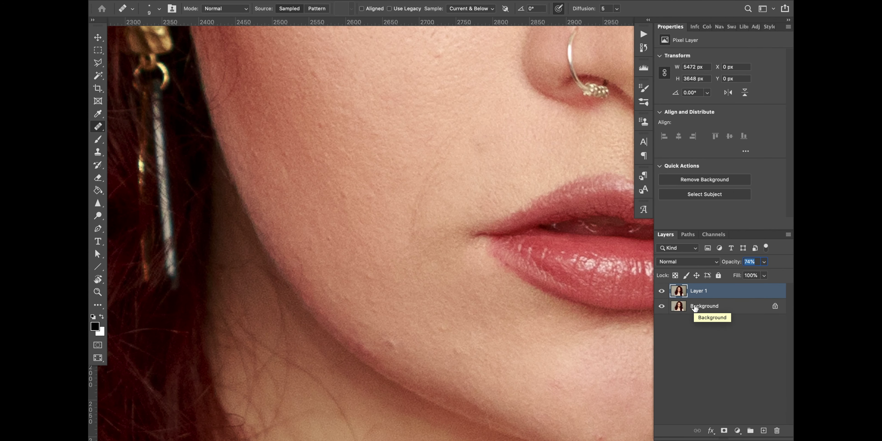
{"action": "left_click", "coordinate": [409, 144]}
{"action": "left_click", "coordinate": [514, 152]}
{"action": "key", "text": "shift+j"}
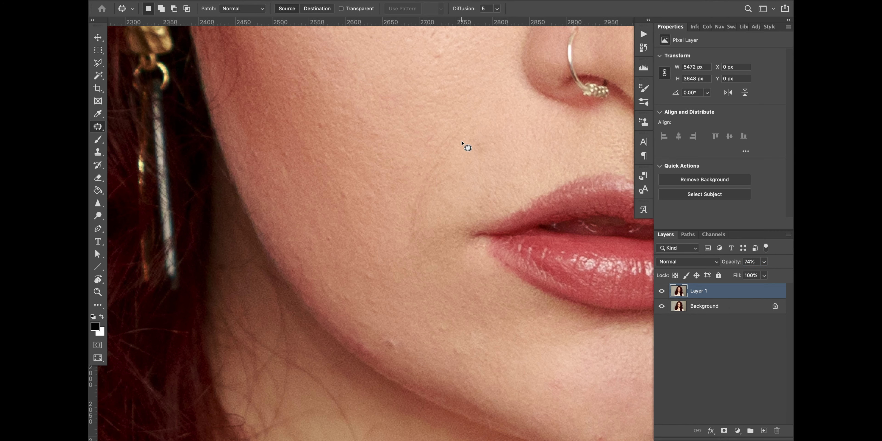
{"action": "left_click_drag", "start_coordinate": [455, 335], "coordinate": [450, 207]}
{"action": "left_click_drag", "start_coordinate": [389, 210], "coordinate": [387, 211]}
{"action": "left_click_drag", "start_coordinate": [460, 248], "coordinate": [458, 244]}
{"action": "left_click_drag", "start_coordinate": [456, 233], "coordinate": [478, 222]}
{"action": "left_click_drag", "start_coordinate": [365, 135], "coordinate": [361, 135]}
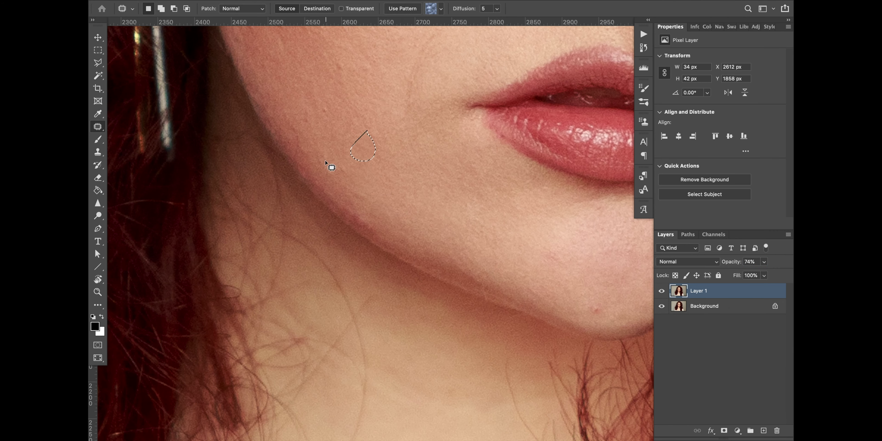
{"action": "left_click_drag", "start_coordinate": [322, 106], "coordinate": [319, 105]}
{"action": "left_click_drag", "start_coordinate": [316, 122], "coordinate": [346, 143]}
{"action": "left_click", "coordinate": [364, 231]}
{"action": "left_click", "coordinate": [347, 190]}
- Patch the small spots on the chin with nearby clean skin
{"action": "mouse_move", "coordinate": [579, 307]}
{"action": "left_mouse_down"}
{"action": "mouse_move", "coordinate": [416, 183]}
{"action": "mouse_move", "coordinate": [426, 182]}
{"action": "left_mouse_up"}
{"action": "left_click_drag", "start_coordinate": [432, 186], "coordinate": [408, 134]}
{"action": "left_click", "coordinate": [482, 78]}
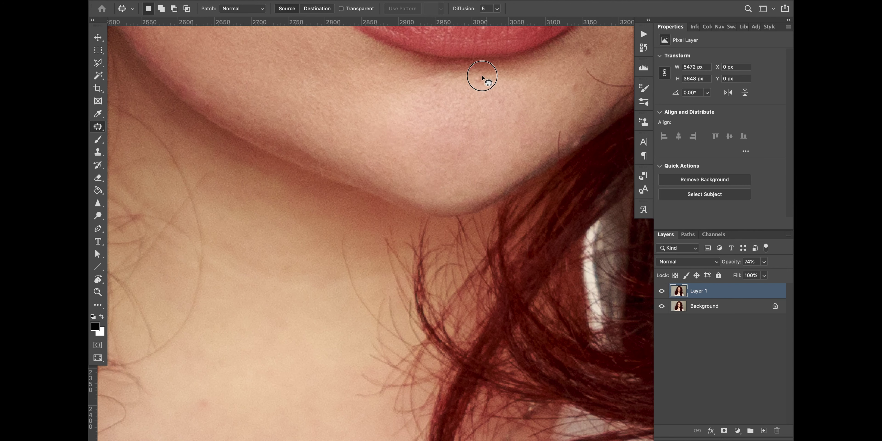
{"action": "mouse_move", "coordinate": [464, 189]}
{"action": "left_mouse_down"}
{"action": "mouse_move", "coordinate": [455, 186]}
{"action": "mouse_move", "coordinate": [464, 189]}
{"action": "left_mouse_up"}
{"action": "left_click_drag", "start_coordinate": [457, 195], "coordinate": [481, 117]}
{"action": "left_click", "coordinate": [458, 121]}
{"action": "left_click_drag", "start_coordinate": [424, 115], "coordinate": [421, 114]}
{"action": "left_click_drag", "start_coordinate": [419, 118], "coordinate": [424, 106]}
{"action": "left_click", "coordinate": [446, 87]}
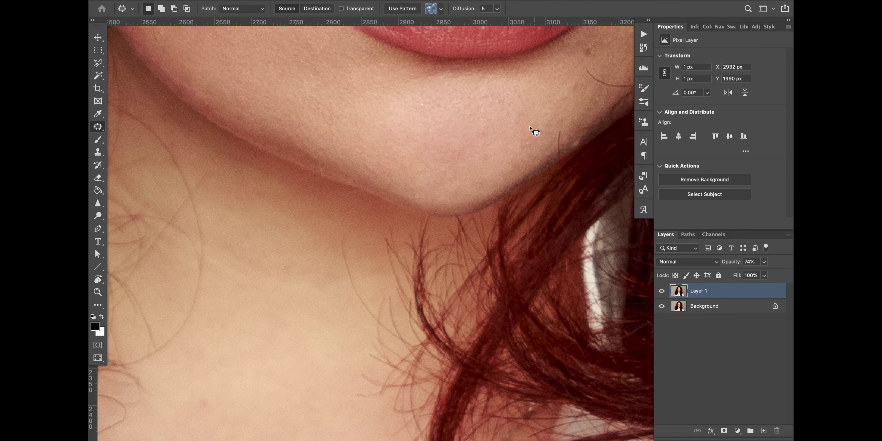
{"action": "left_click_drag", "start_coordinate": [505, 153], "coordinate": [514, 111]}
{"action": "left_click", "coordinate": [470, 135]}
- Remove the blemishes by the lip corner and around the mouth with the Patch tool
{"action": "left_click_drag", "start_coordinate": [583, 73], "coordinate": [427, 171]}
{"action": "left_click", "coordinate": [370, 195]}
{"action": "left_click_drag", "start_coordinate": [458, 71], "coordinate": [454, 70]}
{"action": "left_click_drag", "start_coordinate": [457, 73], "coordinate": [441, 81]}
{"action": "left_click", "coordinate": [416, 247]}
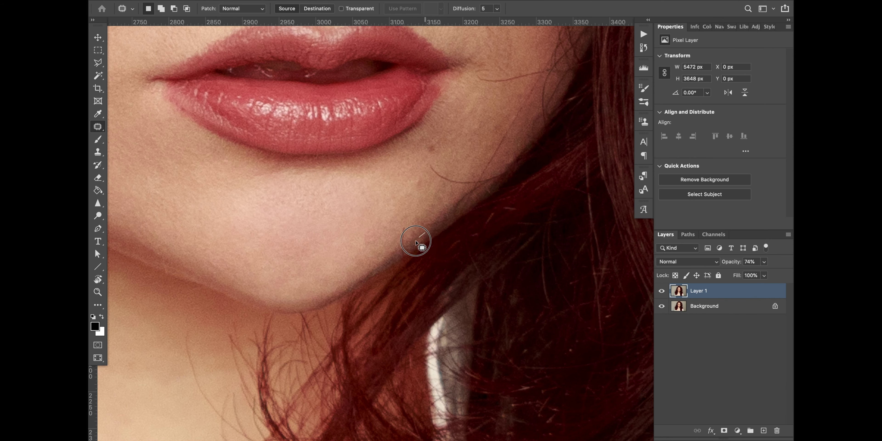
{"action": "scroll", "coordinate": [418, 237], "scroll_direction": "up", "scroll_amount": 2}
{"action": "scroll", "coordinate": [417, 237], "scroll_direction": "right", "scroll_amount": 1}
{"action": "scroll", "coordinate": [417, 223], "scroll_direction": "up", "scroll_amount": 5}
{"action": "scroll", "coordinate": [417, 223], "scroll_direction": "right", "scroll_amount": 3}
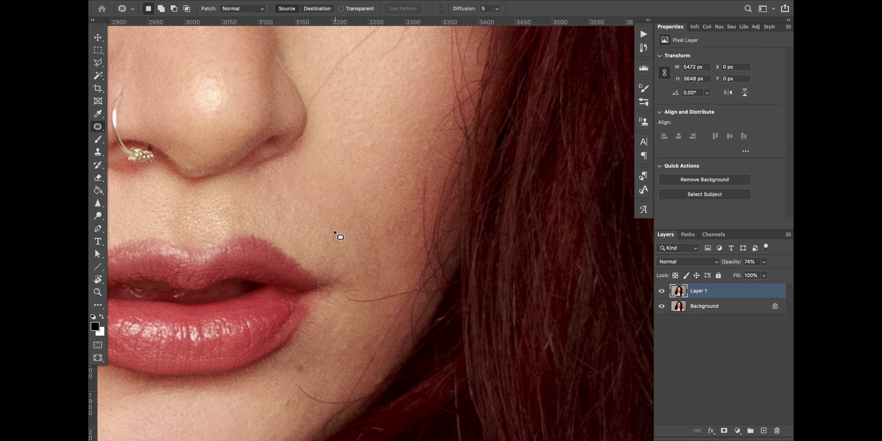
{"action": "left_click_drag", "start_coordinate": [309, 199], "coordinate": [619, 210]}
{"action": "left_click_drag", "start_coordinate": [356, 209], "coordinate": [355, 218]}
{"action": "left_click_drag", "start_coordinate": [359, 212], "coordinate": [392, 209]}
{"action": "left_click_drag", "start_coordinate": [344, 262], "coordinate": [325, 284]}
- Patch the first two spots on the cheek onto clean skin and deselect
{"action": "scroll", "coordinate": [325, 284], "scroll_direction": "down", "scroll_amount": 3}
{"action": "scroll", "coordinate": [282, 161], "scroll_direction": "right", "scroll_amount": 2}
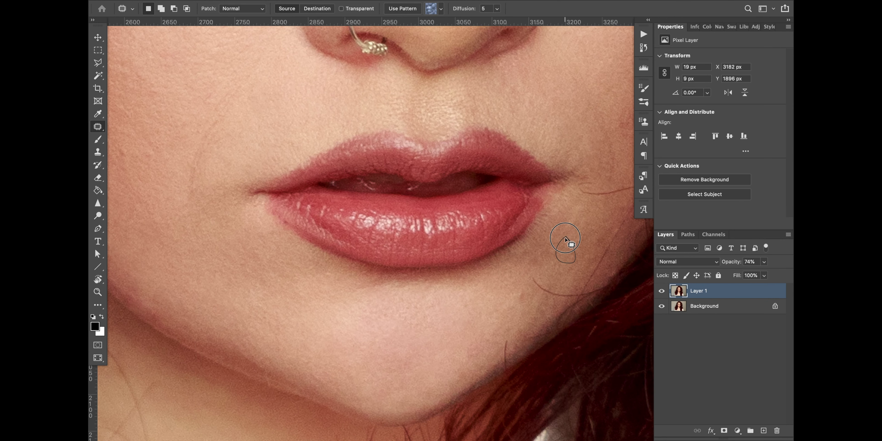
{"action": "scroll", "coordinate": [374, 236], "scroll_direction": "up", "scroll_amount": 3}
{"action": "scroll", "coordinate": [374, 237], "scroll_direction": "left", "scroll_amount": 6}
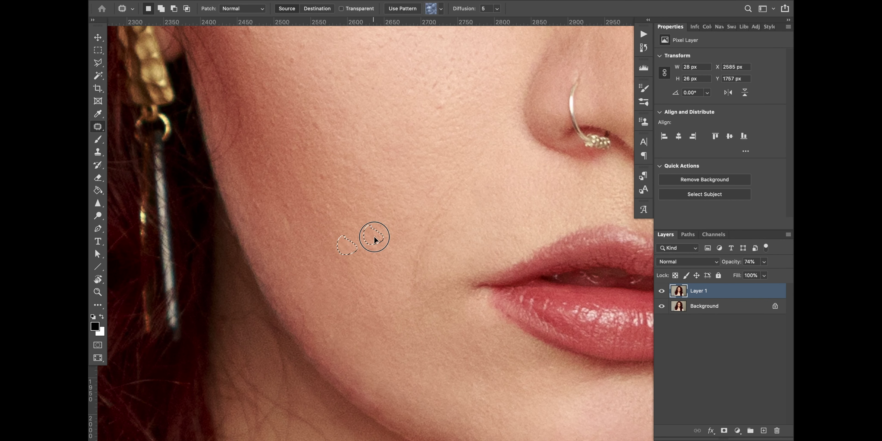
{"action": "left_click_drag", "start_coordinate": [285, 206], "coordinate": [286, 205]}
{"action": "left_click_drag", "start_coordinate": [287, 207], "coordinate": [312, 203]}
{"action": "left_click", "coordinate": [265, 202]}
{"action": "mouse_move", "coordinate": [373, 179]}
{"action": "left_mouse_down"}
{"action": "mouse_move", "coordinate": [387, 179]}
{"action": "mouse_move", "coordinate": [359, 163]}
{"action": "left_mouse_up"}
{"action": "left_click", "coordinate": [380, 178]}
{"action": "left_click_drag", "start_coordinate": [358, 166], "coordinate": [327, 166]}
{"action": "key", "text": "super+d"}
- Patch the remaining cheek blemishes and the small spots beside the nose
{"action": "left_click_drag", "start_coordinate": [446, 117], "coordinate": [335, 260]}
{"action": "left_click_drag", "start_coordinate": [333, 245], "coordinate": [334, 247]}
{"action": "left_click_drag", "start_coordinate": [332, 256], "coordinate": [349, 256]}
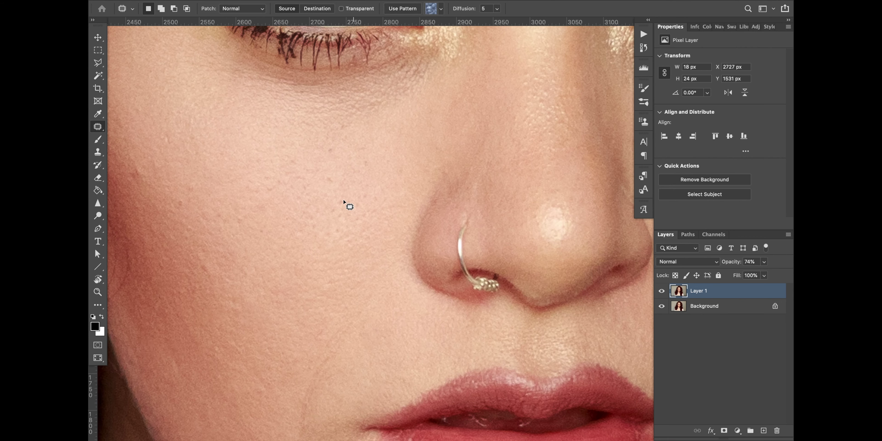
{"action": "mouse_move", "coordinate": [364, 148]}
{"action": "left_mouse_down"}
{"action": "mouse_move", "coordinate": [359, 156]}
{"action": "mouse_move", "coordinate": [364, 149]}
{"action": "left_mouse_up"}
{"action": "left_click_drag", "start_coordinate": [363, 154], "coordinate": [401, 175]}
{"action": "left_click_drag", "start_coordinate": [366, 199], "coordinate": [348, 211]}
{"action": "mouse_move", "coordinate": [337, 214]}
{"action": "left_mouse_down"}
{"action": "mouse_move", "coordinate": [349, 211]}
{"action": "mouse_move", "coordinate": [337, 196]}
{"action": "left_mouse_up"}
{"action": "left_click_drag", "start_coordinate": [338, 229], "coordinate": [336, 218]}
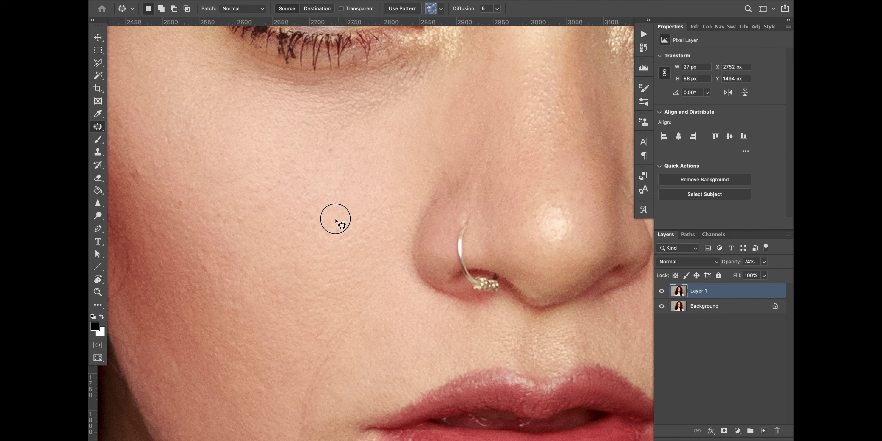
{"action": "left_click_drag", "start_coordinate": [331, 141], "coordinate": [328, 184]}
{"action": "left_click_drag", "start_coordinate": [306, 213], "coordinate": [260, 225]}
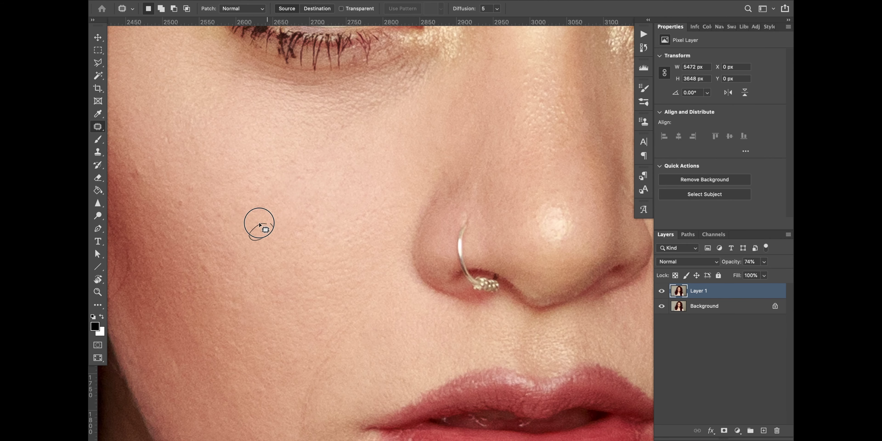
{"action": "left_click_drag", "start_coordinate": [340, 194], "coordinate": [454, 174]}
{"action": "mouse_move", "coordinate": [350, 161]}
{"action": "left_mouse_down"}
{"action": "mouse_move", "coordinate": [340, 191]}
{"action": "mouse_move", "coordinate": [375, 213]}
{"action": "left_mouse_up"}
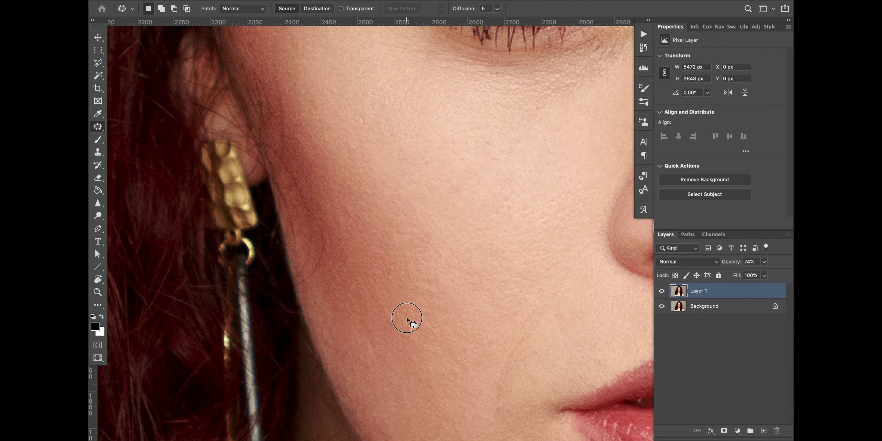
{"action": "key", "text": "super+d"}
- Patch out the speck on the nose and begin on the nose bridge
{"action": "left_click_drag", "start_coordinate": [446, 106], "coordinate": [412, 180]}
{"action": "mouse_move", "coordinate": [505, 155]}
{"action": "left_mouse_down"}
{"action": "mouse_move", "coordinate": [346, 215]}
{"action": "mouse_move", "coordinate": [305, 213]}
{"action": "left_mouse_up"}
{"action": "left_click_drag", "start_coordinate": [404, 284], "coordinate": [419, 274]}
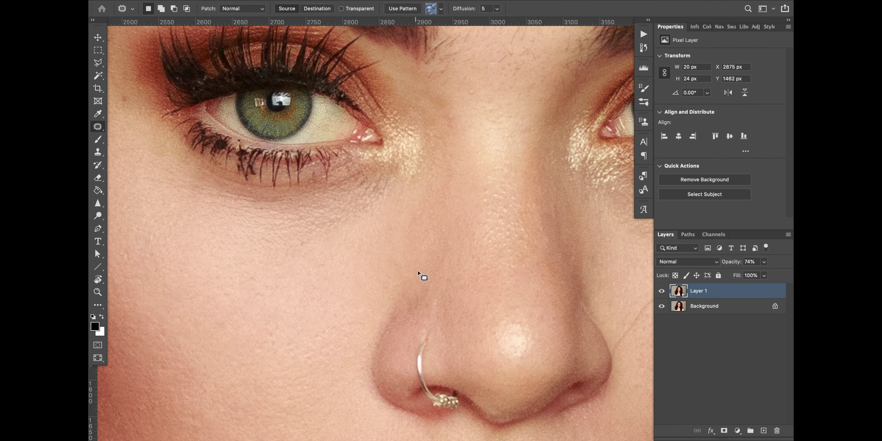
{"action": "key", "text": "super+d"}
{"action": "mouse_move", "coordinate": [484, 185]}
{"action": "left_mouse_down"}
{"action": "mouse_move", "coordinate": [445, 228]}
{"action": "mouse_move", "coordinate": [445, 248]}
{"action": "mouse_move", "coordinate": [466, 270]}
{"action": "mouse_move", "coordinate": [480, 266]}
{"action": "mouse_move", "coordinate": [465, 289]}
{"action": "left_mouse_up"}
{"action": "left_click", "coordinate": [470, 301]}
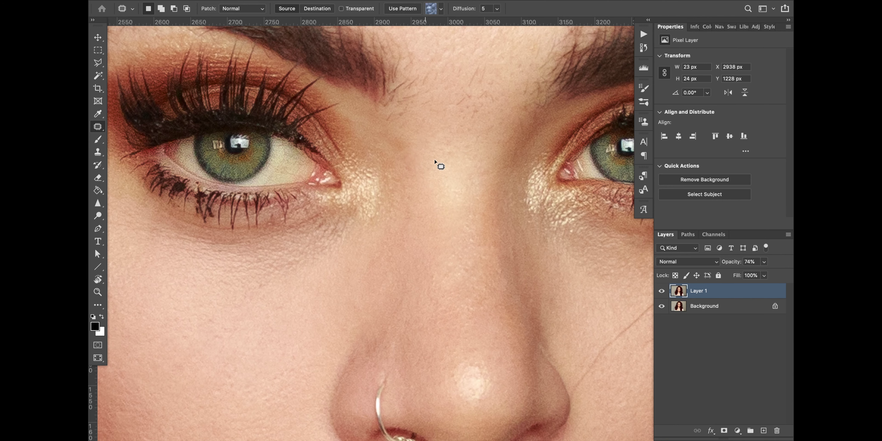
- Patch away the three groups of stray hairs on the forehead
{"action": "scroll", "coordinate": [434, 159], "scroll_direction": "up", "scroll_amount": 3}
{"action": "scroll", "coordinate": [434, 158], "scroll_direction": "right", "scroll_amount": 2}
{"action": "mouse_move", "coordinate": [437, 150]}
{"action": "left_mouse_down"}
{"action": "mouse_move", "coordinate": [429, 147]}
{"action": "mouse_move", "coordinate": [445, 159]}
{"action": "mouse_move", "coordinate": [427, 189]}
{"action": "mouse_move", "coordinate": [442, 161]}
{"action": "mouse_move", "coordinate": [465, 171]}
{"action": "left_mouse_up"}
{"action": "key", "text": "super+d"}
{"action": "left_click_drag", "start_coordinate": [453, 162], "coordinate": [445, 190]}
{"action": "key", "text": "super+d"}
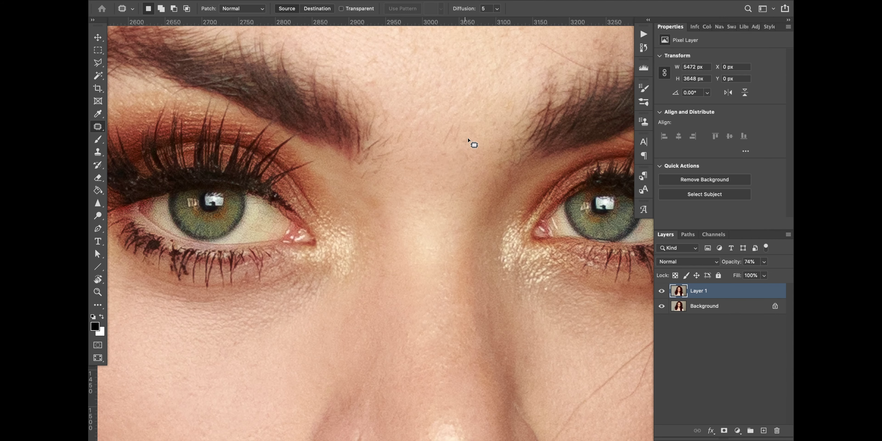
{"action": "mouse_move", "coordinate": [457, 131]}
{"action": "left_mouse_down"}
{"action": "mouse_move", "coordinate": [437, 134]}
{"action": "mouse_move", "coordinate": [451, 142]}
{"action": "left_mouse_up"}
{"action": "left_click_drag", "start_coordinate": [446, 139], "coordinate": [450, 168]}
{"action": "key", "text": "super+d"}
- Patch the spot beside the brow with clean skin
{"action": "scroll", "coordinate": [392, 154], "scroll_direction": "right", "scroll_amount": 6}
{"action": "scroll", "coordinate": [392, 154], "scroll_direction": "up", "scroll_amount": 5}
{"action": "mouse_move", "coordinate": [401, 255]}
{"action": "left_mouse_down"}
{"action": "mouse_move", "coordinate": [389, 264]}
{"action": "mouse_move", "coordinate": [409, 256]}
{"action": "left_mouse_up"}
{"action": "scroll", "coordinate": [389, 264], "scroll_direction": "left", "scroll_amount": 5}
{"action": "scroll", "coordinate": [409, 257], "scroll_direction": "left", "scroll_amount": 4}
{"action": "scroll", "coordinate": [409, 257], "scroll_direction": "up", "scroll_amount": 2}
{"action": "mouse_move", "coordinate": [254, 260]}
{"action": "left_mouse_down"}
{"action": "mouse_move", "coordinate": [271, 268]}
{"action": "mouse_move", "coordinate": [191, 279]}
{"action": "left_mouse_up"}
{"action": "key", "text": "super+d"}
{"action": "left_click_drag", "start_coordinate": [287, 280], "coordinate": [305, 282]}
- Check the neck and shirt, then fit the whole portrait in view
{"action": "left_click_drag", "start_coordinate": [377, 247], "coordinate": [286, 313]}
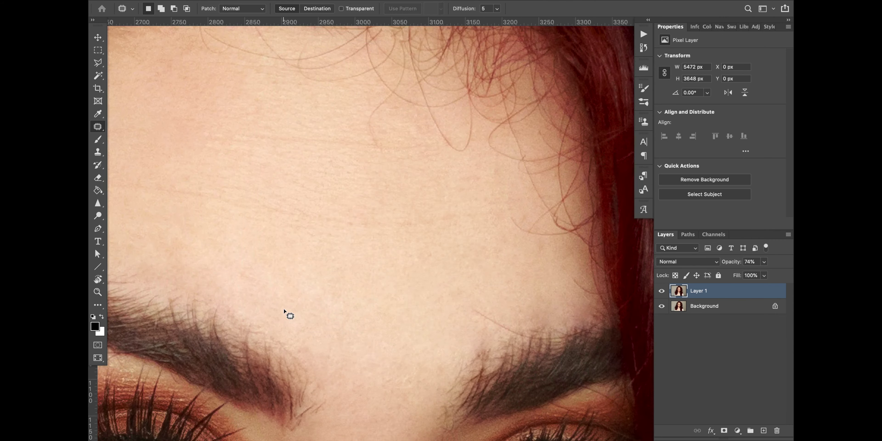
{"action": "mouse_move", "coordinate": [367, 291]}
{"action": "left_mouse_down"}
{"action": "mouse_move", "coordinate": [380, 299]}
{"action": "mouse_move", "coordinate": [520, 298]}
{"action": "left_mouse_up"}
{"action": "key", "text": "super+d"}
{"action": "key", "text": "super+0"}
{"action": "left_click_drag", "start_coordinate": [378, 161], "coordinate": [657, 301]}
{"action": "key", "text": "super+0"}
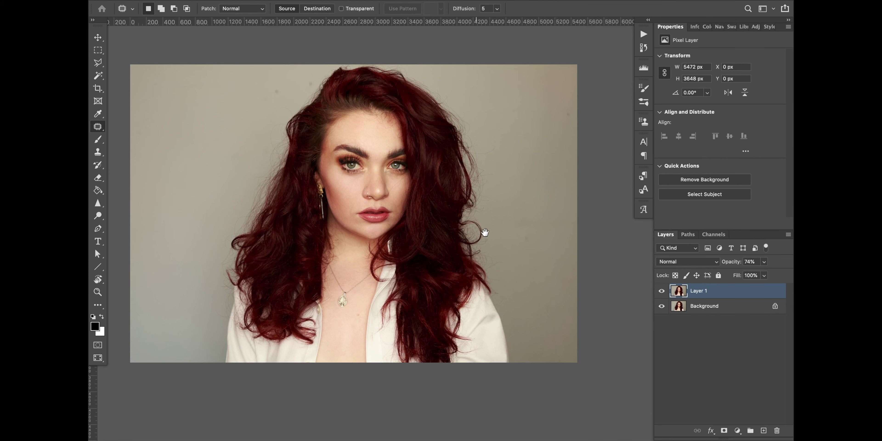
- Add empty Layer 2, zoom into the right backdrop, and heal its dark spot with the Healing Brush
{"action": "key", "text": "super+shift+n"}
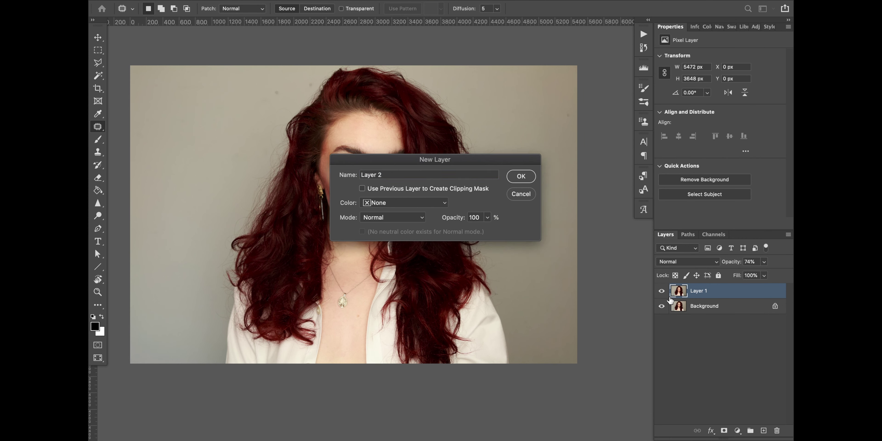
{"action": "key", "text": "Return"}
{"action": "key", "text": "z"}
{"action": "left_click_drag", "start_coordinate": [527, 262], "coordinate": [538, 260]}
{"action": "key", "text": "j"}
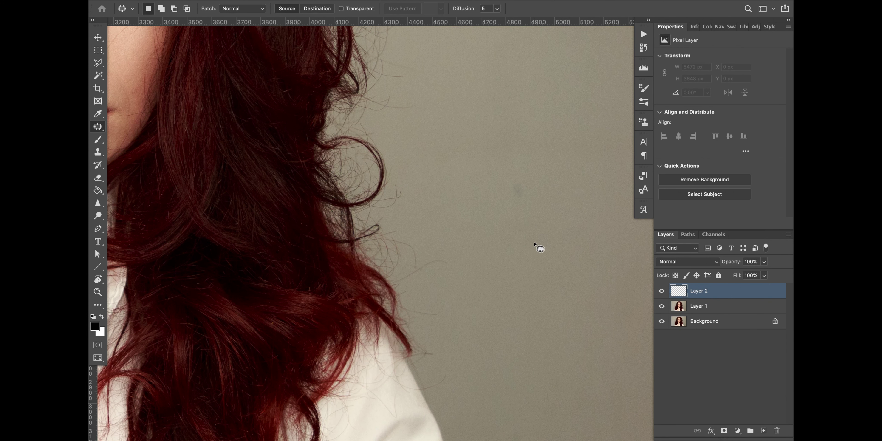
{"action": "key", "text": "shift+j"}
{"action": "key", "text": "shift+j"}
{"action": "key", "text": "shift+j"}
{"action": "key", "text": "shift+j"}
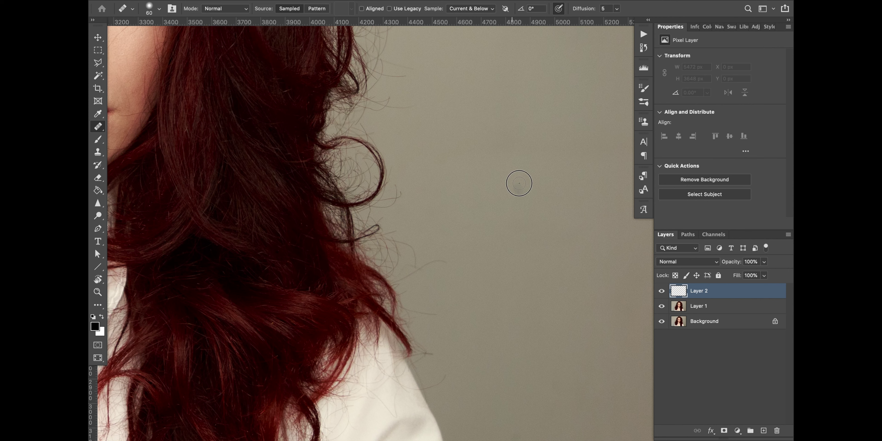
{"action": "left_click_drag", "start_coordinate": [519, 183], "coordinate": [519, 207]}
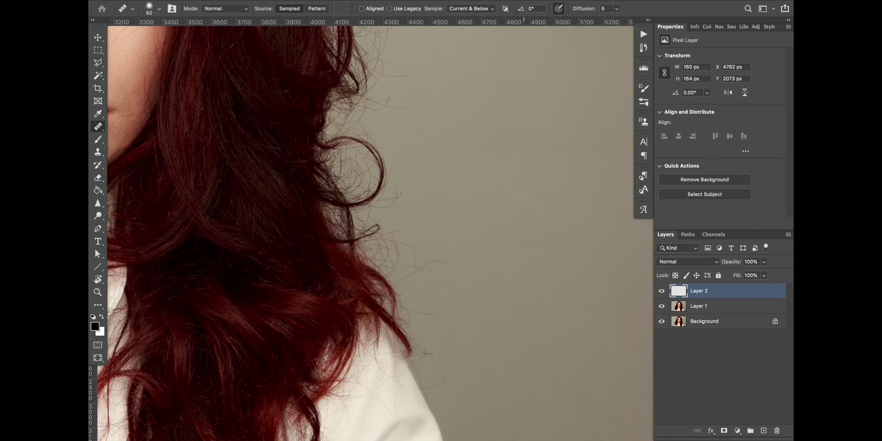
- Heal the dark spots on the upper backdrop near the top edge
{"action": "left_click_drag", "start_coordinate": [517, 304], "coordinate": [413, 147]}
{"action": "left_click_drag", "start_coordinate": [470, 224], "coordinate": [453, 357]}
{"action": "left_click_drag", "start_coordinate": [465, 140], "coordinate": [477, 296]}
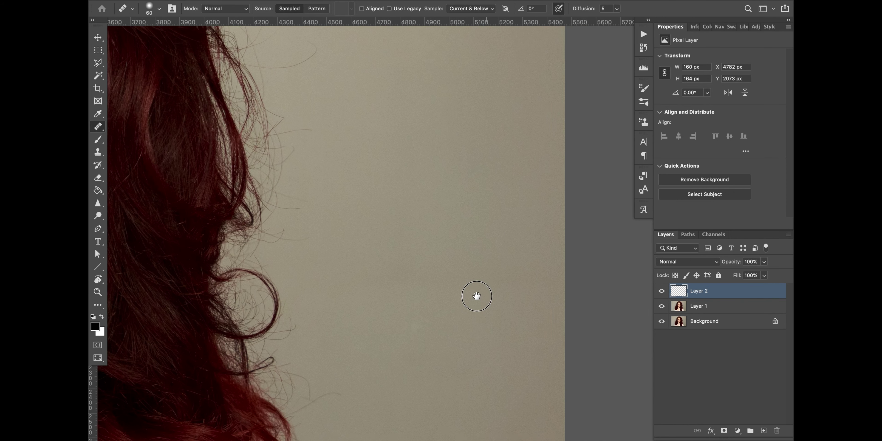
{"action": "left_click_drag", "start_coordinate": [463, 219], "coordinate": [462, 324]}
{"action": "left_click_drag", "start_coordinate": [532, 82], "coordinate": [515, 210]}
{"action": "scroll", "coordinate": [521, 186], "scroll_direction": "up", "scroll_amount": 3}
{"action": "scroll", "coordinate": [520, 187], "scroll_direction": "left", "scroll_amount": 3}
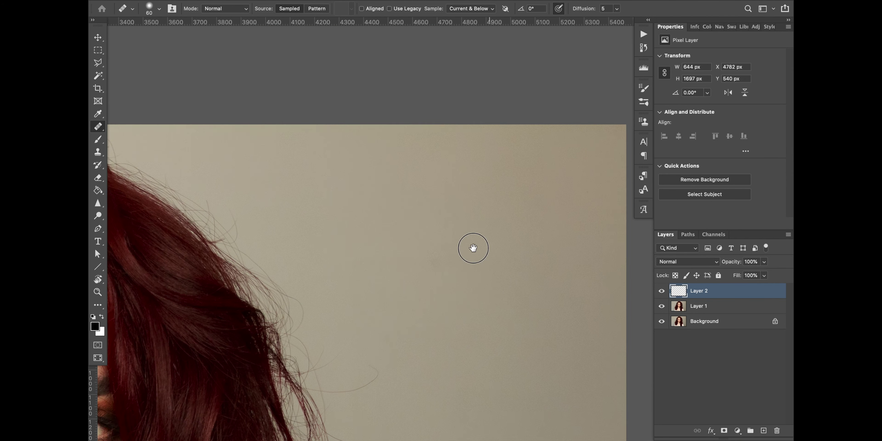
{"action": "scroll", "coordinate": [484, 292], "scroll_direction": "up", "scroll_amount": 2}
{"action": "scroll", "coordinate": [484, 291], "scroll_direction": "right", "scroll_amount": 3}
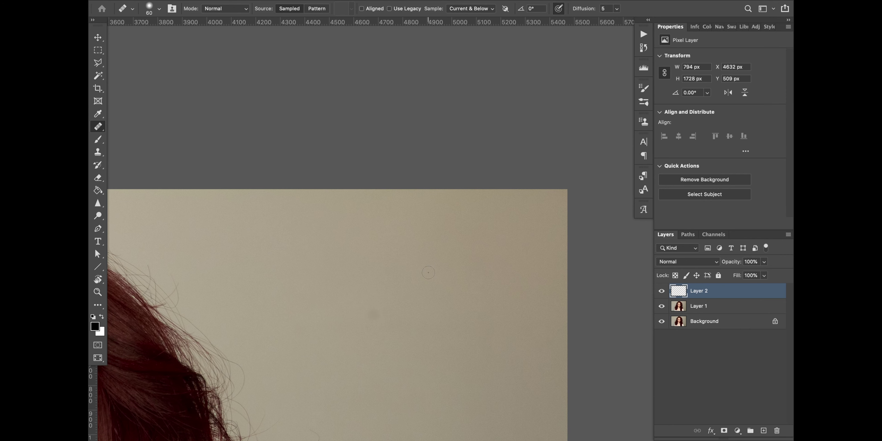
{"action": "scroll", "coordinate": [277, 261], "scroll_direction": "left", "scroll_amount": 10}
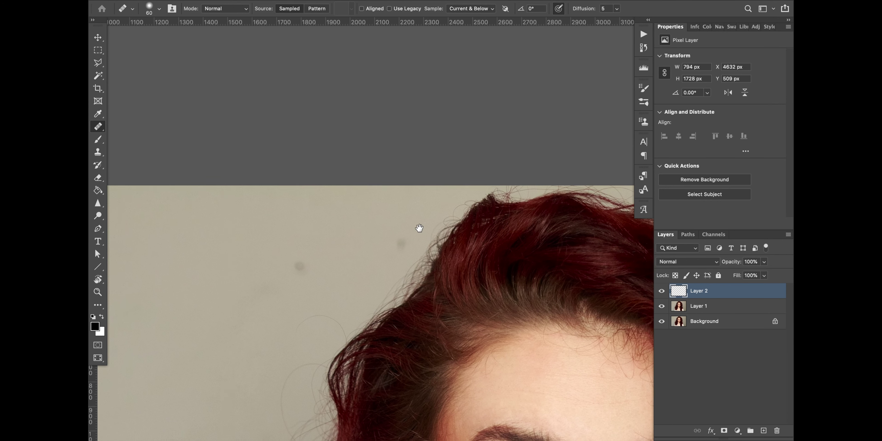
{"action": "left_click", "coordinate": [410, 239]}
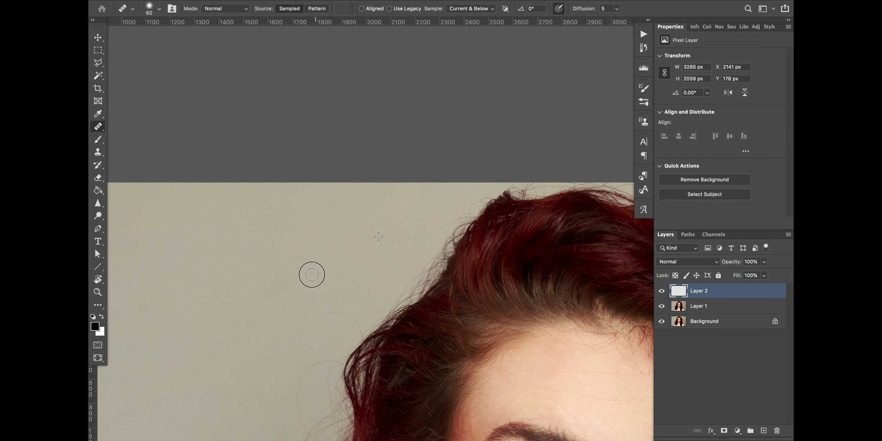
{"action": "left_click", "coordinate": [314, 264]}
{"action": "left_click", "coordinate": [269, 290]}
- Heal the spots on the left and lower-left backdrop
{"action": "scroll", "coordinate": [366, 211], "scroll_direction": "down", "scroll_amount": 5}
{"action": "scroll", "coordinate": [286, 203], "scroll_direction": "left", "scroll_amount": 5}
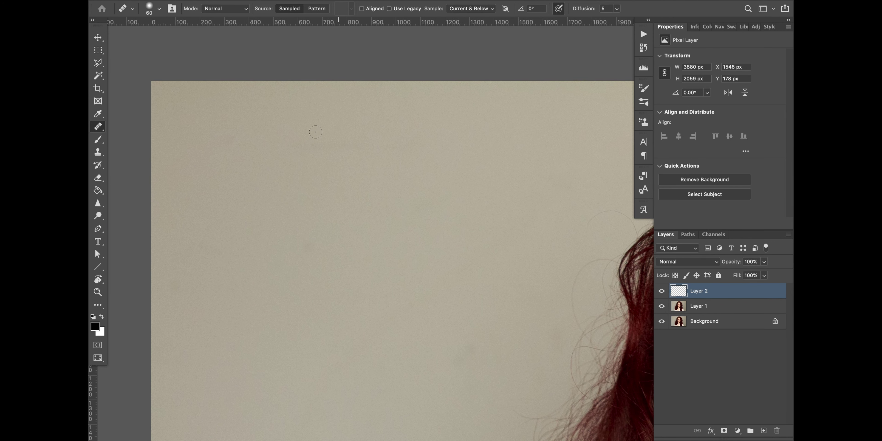
{"action": "left_click", "coordinate": [218, 149]}
{"action": "scroll", "coordinate": [364, 209], "scroll_direction": "down", "scroll_amount": 5}
{"action": "scroll", "coordinate": [363, 209], "scroll_direction": "right", "scroll_amount": 3}
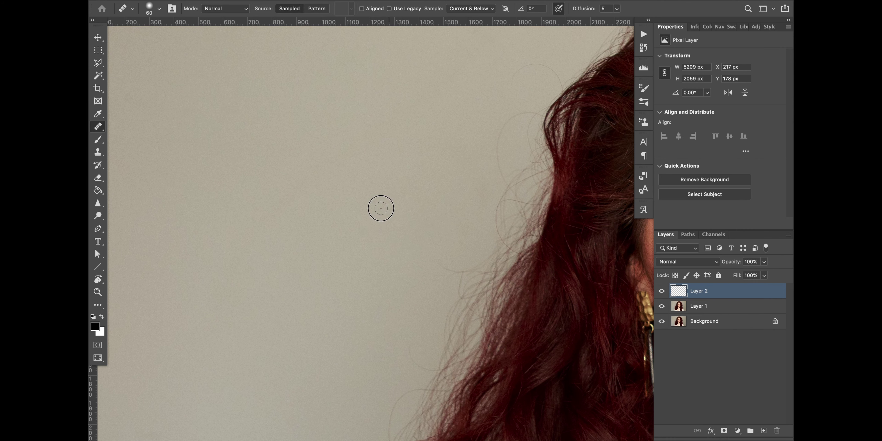
{"action": "mouse_move", "coordinate": [330, 255]}
{"action": "left_mouse_down"}
{"action": "mouse_move", "coordinate": [413, 179]}
{"action": "mouse_move", "coordinate": [408, 122]}
{"action": "left_mouse_up"}
{"action": "scroll", "coordinate": [408, 122], "scroll_direction": "down", "scroll_amount": 5}
{"action": "scroll", "coordinate": [408, 122], "scroll_direction": "right", "scroll_amount": 1}
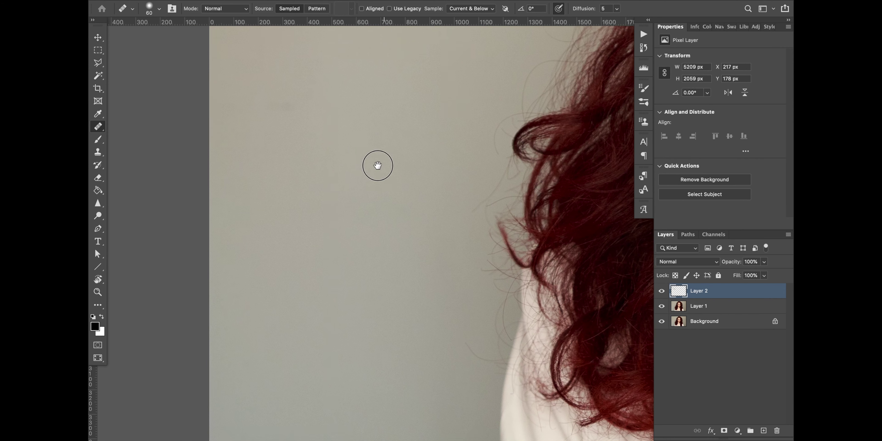
{"action": "left_click", "coordinate": [295, 120]}
- Fit the whole portrait in view and shift the view up and left
{"action": "scroll", "coordinate": [374, 165], "scroll_direction": "down", "scroll_amount": 5}
{"action": "scroll", "coordinate": [374, 165], "scroll_direction": "left", "scroll_amount": 1}
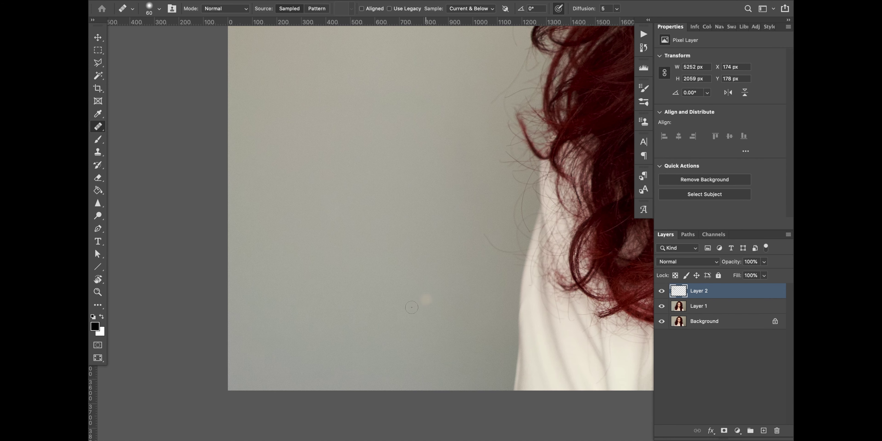
{"action": "key", "text": "ctrl+0"}
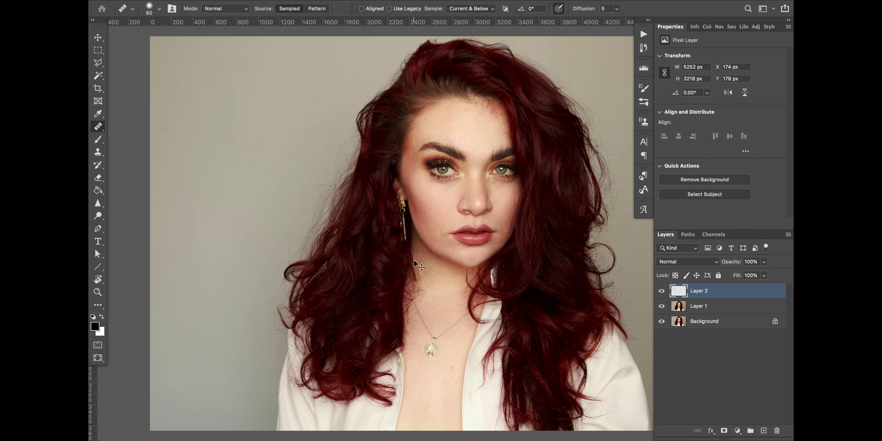
{"action": "scroll", "coordinate": [497, 246], "scroll_direction": "right", "scroll_amount": 4}
{"action": "scroll", "coordinate": [496, 246], "scroll_direction": "down", "scroll_amount": 1}
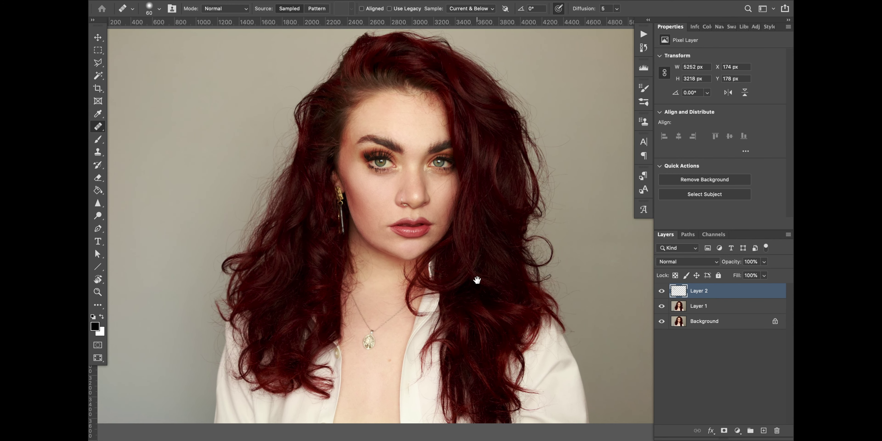
{"action": "left_click_drag", "start_coordinate": [477, 280], "coordinate": [470, 266]}
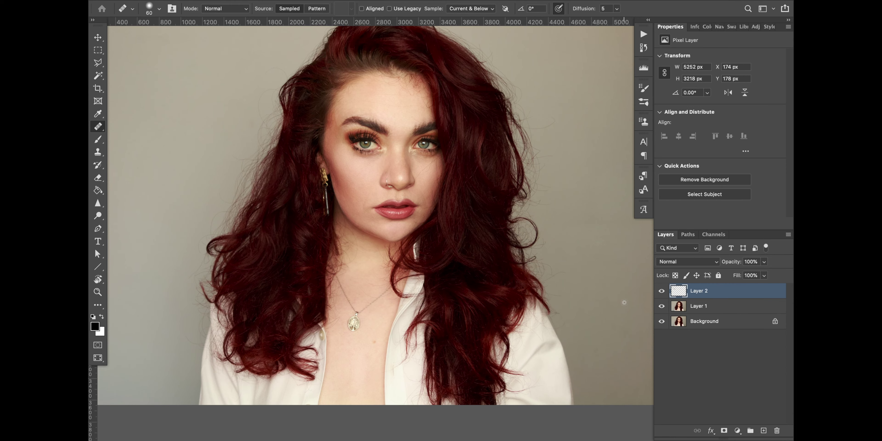
- Create a new empty Layer 3 and zoom in one step on the portrait
{"action": "key", "text": "ctrl+shift+n"}
{"action": "key", "text": "Return"}
{"action": "key", "text": "Tab"}
{"action": "key", "text": "ctrl+plus"}
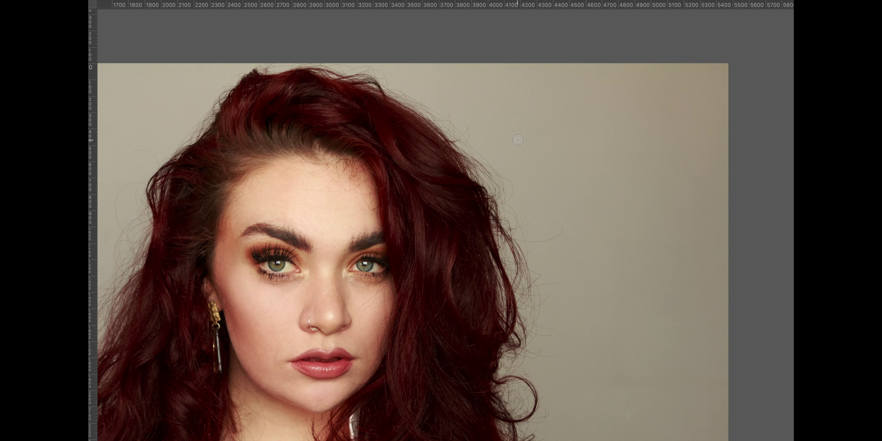
{"action": "key", "text": "Tab"}
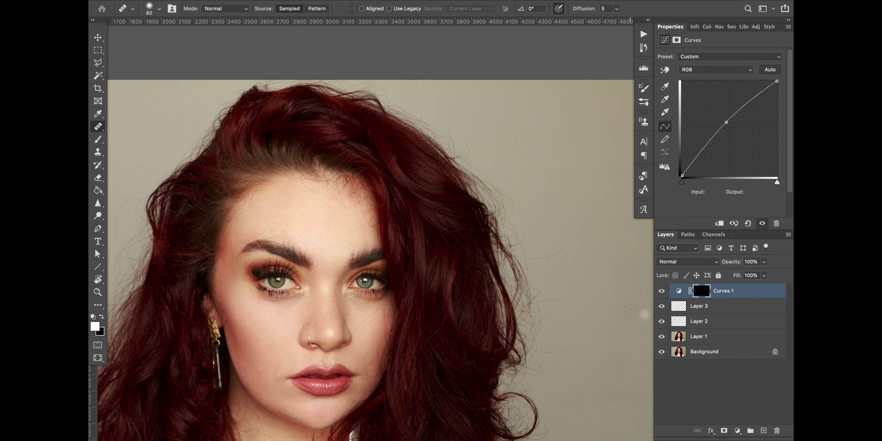
- Pick the Soft Round brush at 0% hardness
{"action": "key", "text": "b"}
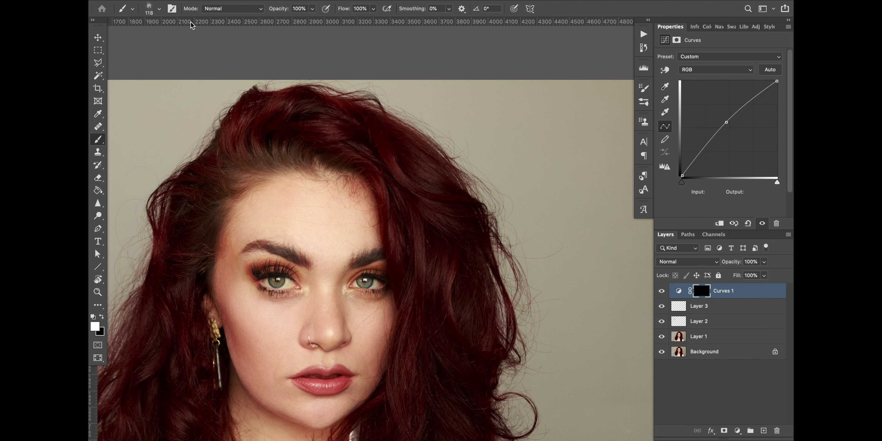
{"action": "left_click", "coordinate": [159, 12]}
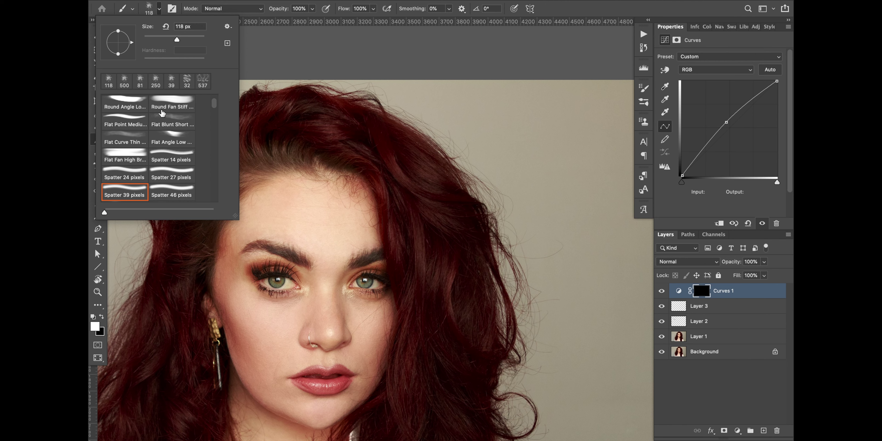
{"action": "scroll", "coordinate": [214, 108], "scroll_direction": "up", "scroll_amount": 5}
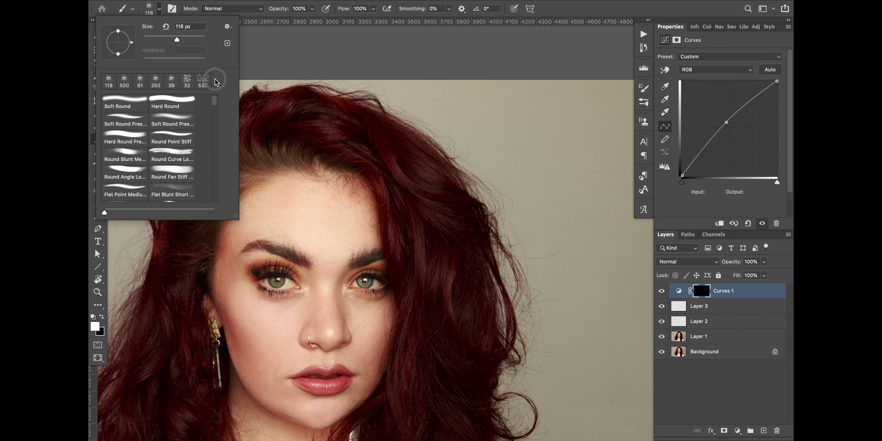
{"action": "left_click", "coordinate": [133, 101]}
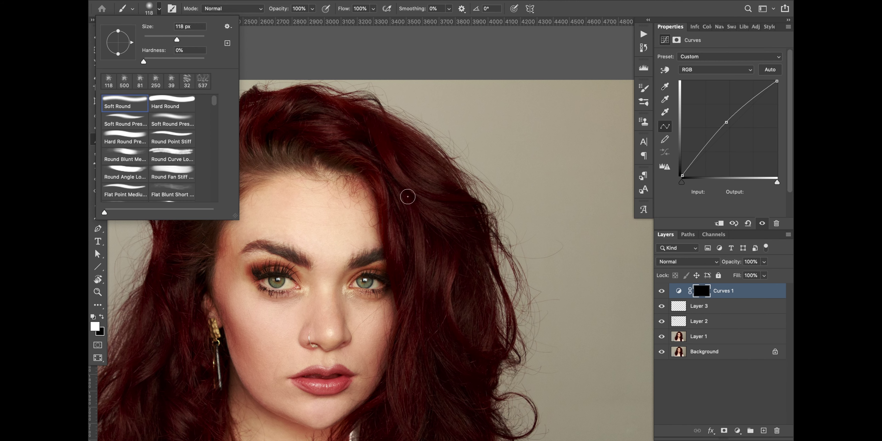
- Paint white on the Curves 1 mask to brighten strands through the red hair
{"action": "mouse_move", "coordinate": [416, 233]}
{"action": "left_mouse_down"}
{"action": "mouse_move", "coordinate": [418, 270]}
{"action": "mouse_move", "coordinate": [416, 218]}
{"action": "mouse_move", "coordinate": [419, 277]}
{"action": "mouse_move", "coordinate": [449, 291]}
{"action": "mouse_move", "coordinate": [457, 325]}
{"action": "left_mouse_up"}
{"action": "mouse_move", "coordinate": [417, 354]}
{"action": "left_mouse_down"}
{"action": "mouse_move", "coordinate": [404, 319]}
{"action": "mouse_move", "coordinate": [391, 371]}
{"action": "mouse_move", "coordinate": [402, 374]}
{"action": "mouse_move", "coordinate": [400, 364]}
{"action": "left_mouse_up"}
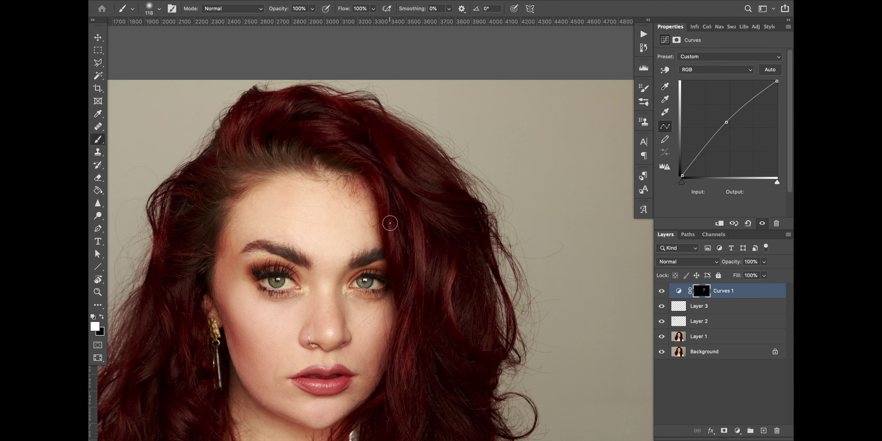
{"action": "mouse_move", "coordinate": [390, 238]}
{"action": "left_mouse_down"}
{"action": "mouse_move", "coordinate": [391, 246]}
{"action": "mouse_move", "coordinate": [393, 236]}
{"action": "left_mouse_up"}
{"action": "mouse_move", "coordinate": [378, 205]}
{"action": "left_mouse_down"}
{"action": "mouse_move", "coordinate": [386, 151]}
{"action": "mouse_move", "coordinate": [401, 178]}
{"action": "left_mouse_up"}
{"action": "left_click_drag", "start_coordinate": [426, 162], "coordinate": [427, 185]}
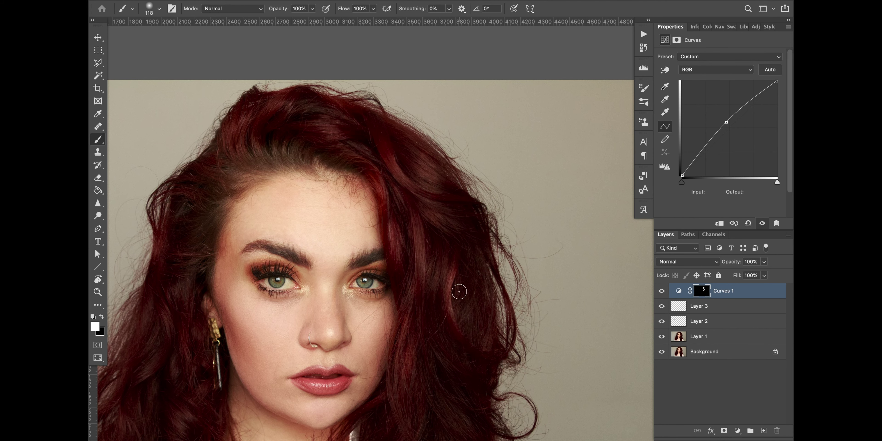
{"action": "mouse_move", "coordinate": [329, 131]}
{"action": "left_mouse_down"}
{"action": "mouse_move", "coordinate": [418, 215]}
{"action": "mouse_move", "coordinate": [545, 218]}
{"action": "left_mouse_up"}
- Shrink the brush to 80 px and brighten more strands across the top of the hair
{"action": "key", "text": "bracketleft"}
{"action": "key", "text": "bracketleft"}
{"action": "key", "text": "bracketleft"}
{"action": "key", "text": "bracketleft"}
{"action": "mouse_move", "coordinate": [459, 202]}
{"action": "left_mouse_down"}
{"action": "mouse_move", "coordinate": [453, 207]}
{"action": "mouse_move", "coordinate": [480, 201]}
{"action": "left_mouse_up"}
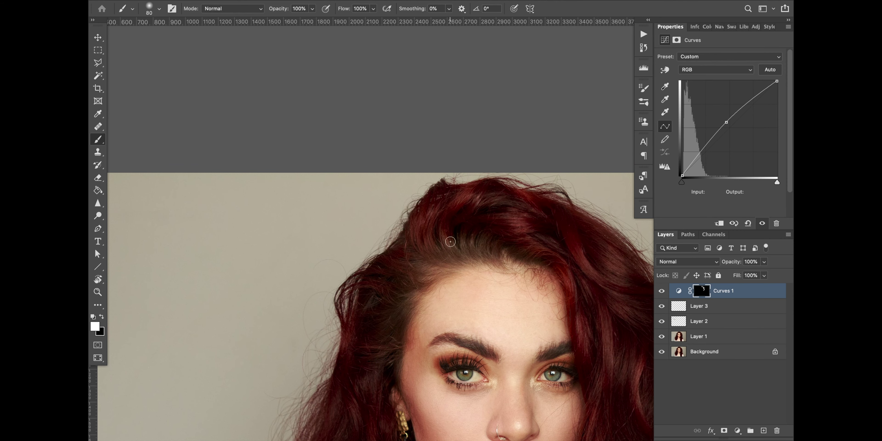
{"action": "left_click_drag", "start_coordinate": [449, 242], "coordinate": [480, 230]}
{"action": "left_click_drag", "start_coordinate": [433, 229], "coordinate": [437, 206]}
{"action": "left_click_drag", "start_coordinate": [373, 331], "coordinate": [416, 253]}
{"action": "left_click_drag", "start_coordinate": [386, 262], "coordinate": [386, 268]}
{"action": "scroll", "coordinate": [376, 260], "scroll_direction": "down", "scroll_amount": 5}
{"action": "scroll", "coordinate": [376, 260], "scroll_direction": "right", "scroll_amount": 3}
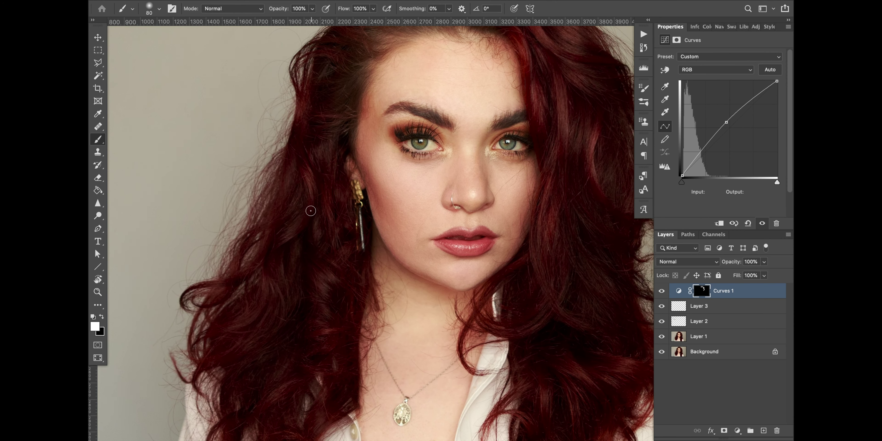
{"action": "scroll", "coordinate": [322, 228], "scroll_direction": "down", "scroll_amount": 3}
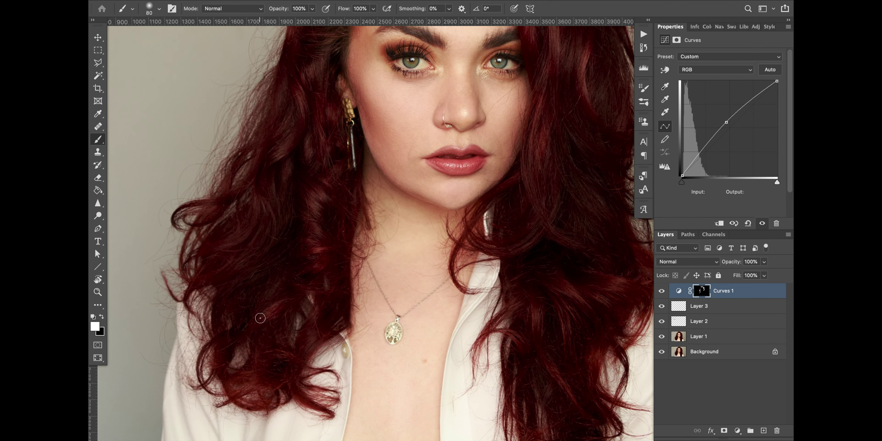
{"action": "scroll", "coordinate": [411, 247], "scroll_direction": "down", "scroll_amount": 3}
{"action": "scroll", "coordinate": [411, 246], "scroll_direction": "right", "scroll_amount": 2}
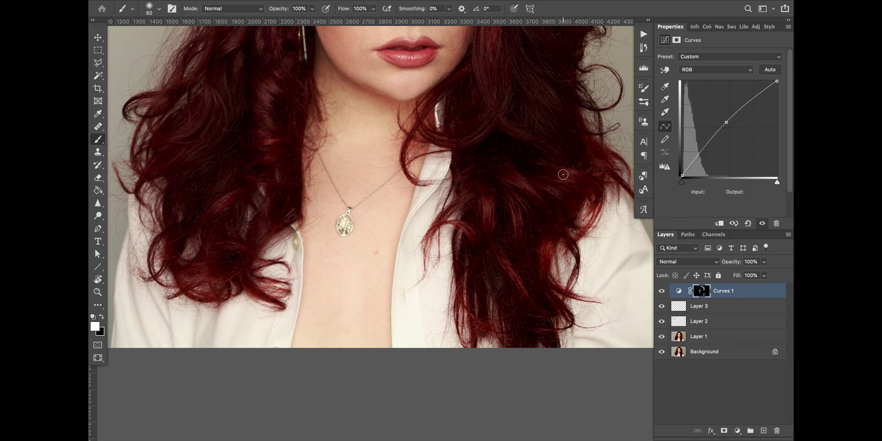
{"action": "scroll", "coordinate": [496, 181], "scroll_direction": "up", "scroll_amount": 4}
{"action": "scroll", "coordinate": [496, 182], "scroll_direction": "right", "scroll_amount": 2}
{"action": "scroll", "coordinate": [496, 181], "scroll_direction": "up", "scroll_amount": 3}
{"action": "scroll", "coordinate": [496, 182], "scroll_direction": "right", "scroll_amount": 1}
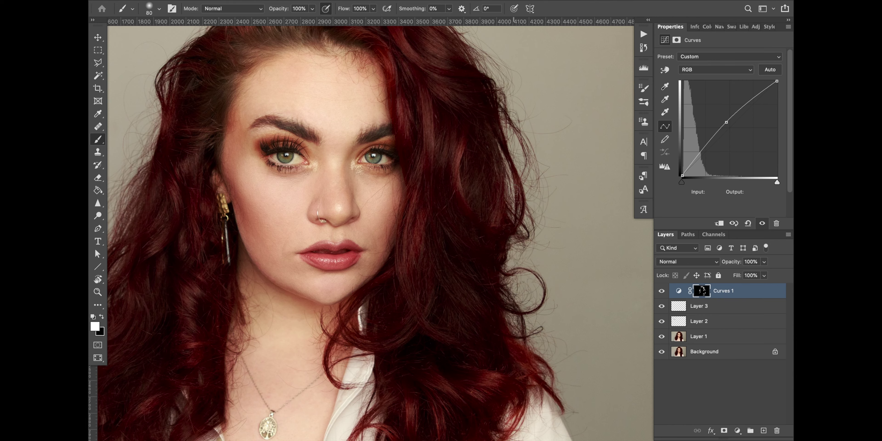
{"action": "scroll", "coordinate": [466, 282], "scroll_direction": "down", "scroll_amount": 3}
{"action": "scroll", "coordinate": [465, 282], "scroll_direction": "left", "scroll_amount": 2}
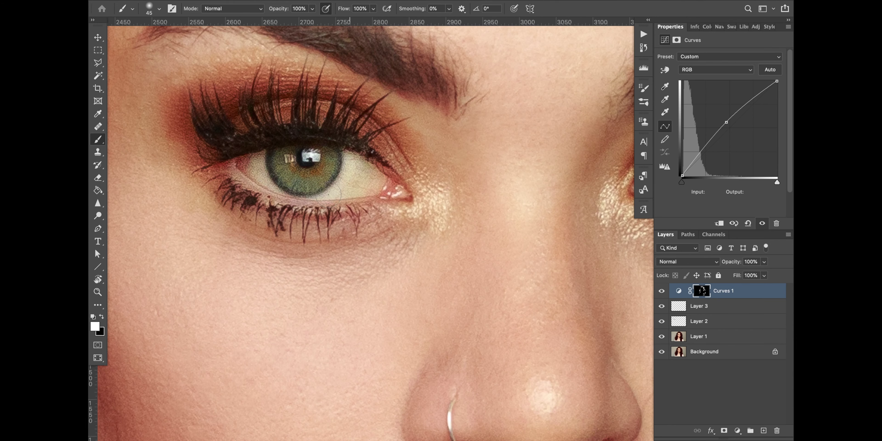
- Add a darkening Curves 2 adjustment layer for the hair shadows
{"action": "left_click", "coordinate": [565, 97]}
{"action": "left_click", "coordinate": [572, 229]}
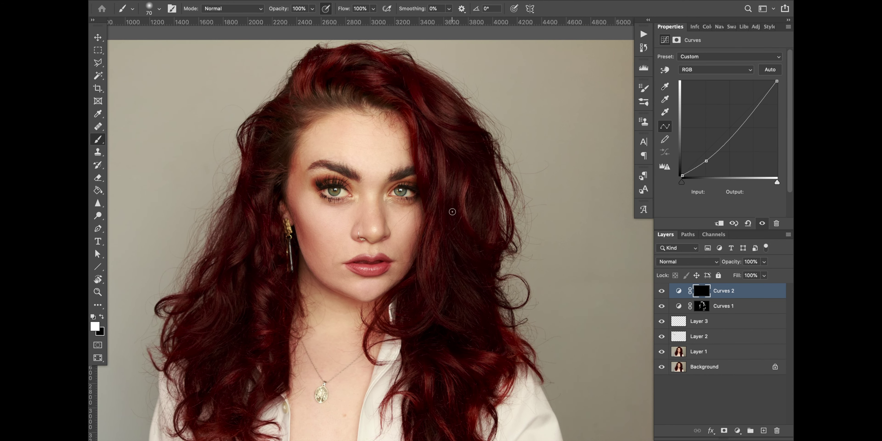
{"action": "scroll", "coordinate": [457, 317], "scroll_direction": "down", "scroll_amount": 4}
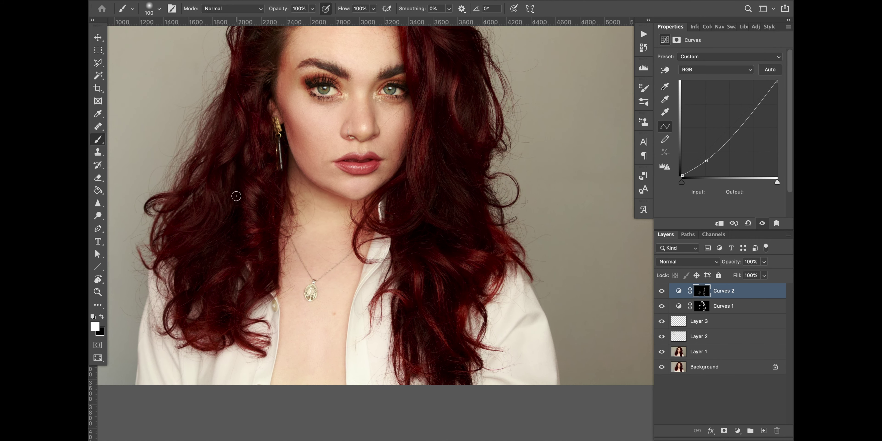
{"action": "scroll", "coordinate": [292, 140], "scroll_direction": "up", "scroll_amount": 6}
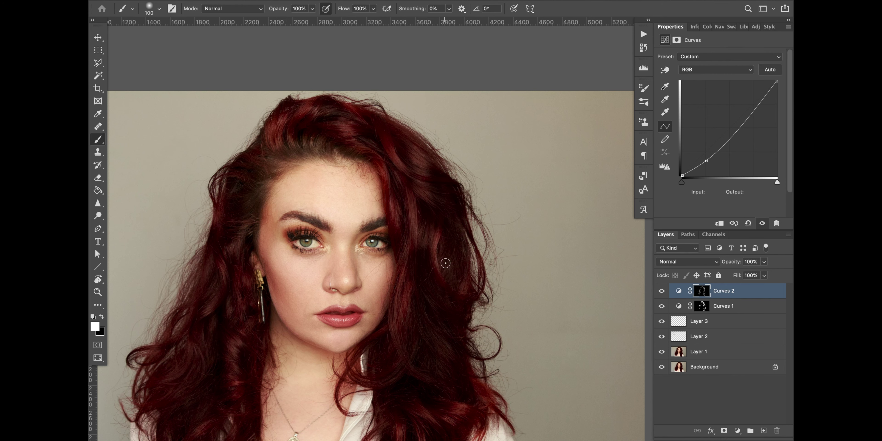
- Group Layers 1–3 and both Curves layers into Group 1, toggling it to compare before and after
{"action": "left_click", "coordinate": [705, 355], "text": "shift"}
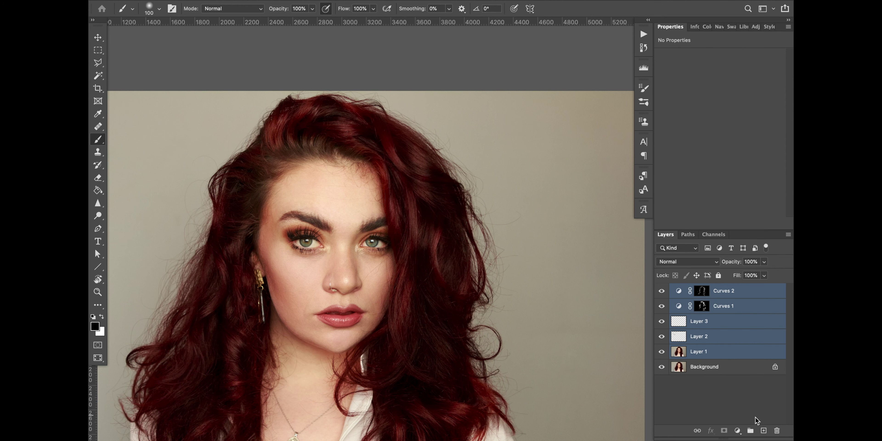
{"action": "left_click", "coordinate": [750, 431]}
{"action": "left_click", "coordinate": [661, 289]}
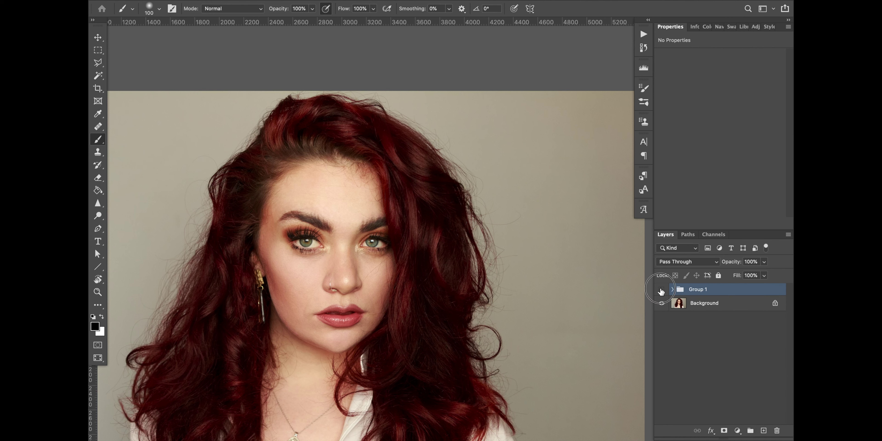
{"action": "left_click", "coordinate": [661, 289]}
{"action": "left_click", "coordinate": [661, 290]}
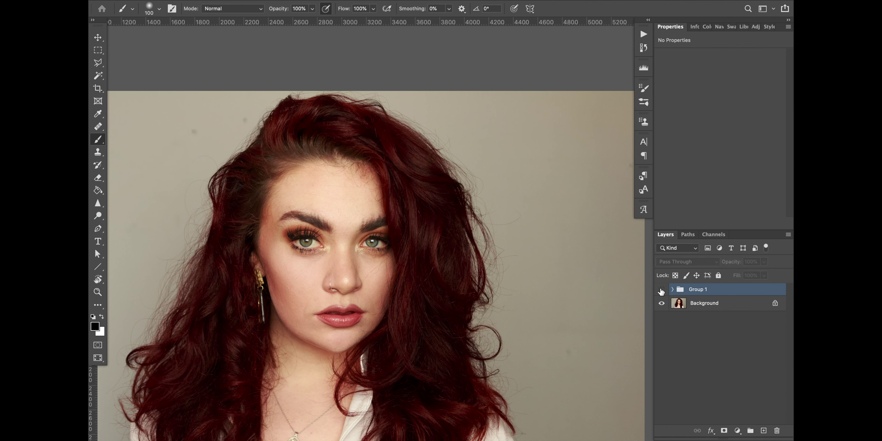
{"action": "left_click", "coordinate": [661, 290]}
{"action": "left_click", "coordinate": [661, 290]}
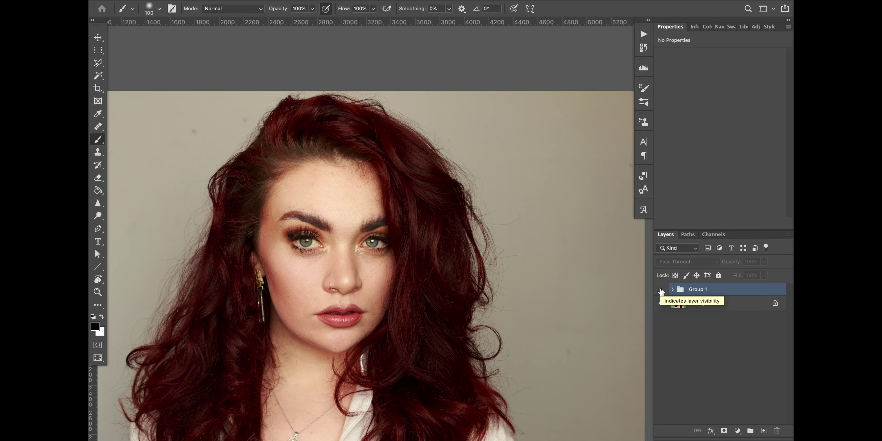
{"action": "key", "text": "super+0"}
{"action": "left_click", "coordinate": [661, 290]}
{"action": "left_click", "coordinate": [662, 290]}
{"action": "left_click", "coordinate": [661, 290]}
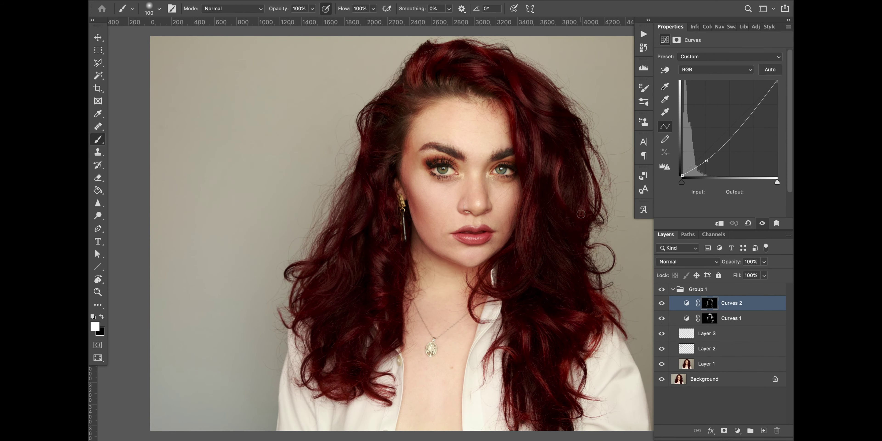
{"action": "key", "text": "z"}
{"action": "left_click", "coordinate": [482, 151]}
- Zoom in and paint the Curves 2 mask to darken under the lower lip and above the upper lip
{"action": "key", "text": "b"}
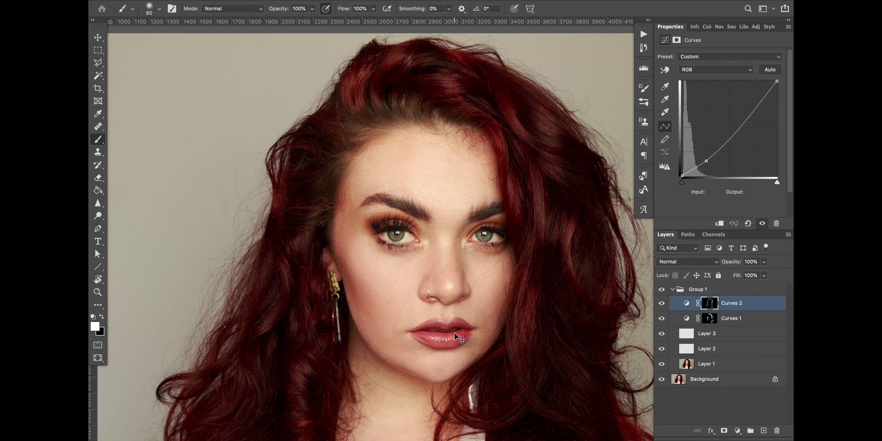
{"action": "key", "text": "super+plus"}
{"action": "left_click_drag", "start_coordinate": [463, 355], "coordinate": [383, 213]}
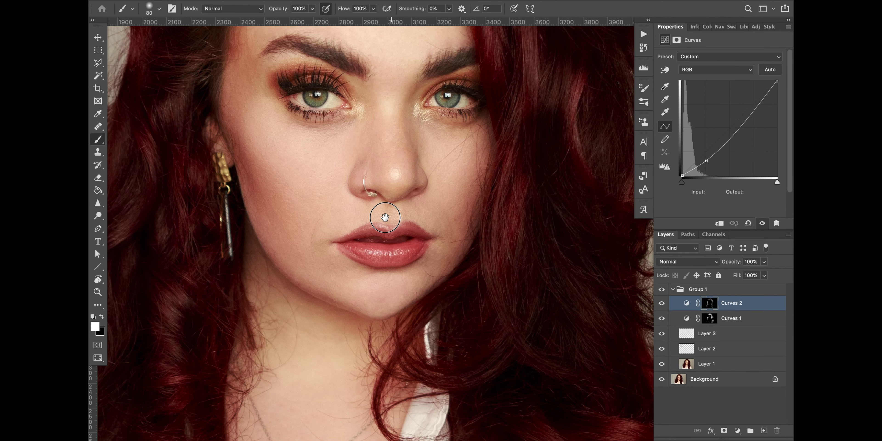
{"action": "left_click_drag", "start_coordinate": [331, 254], "coordinate": [380, 275]}
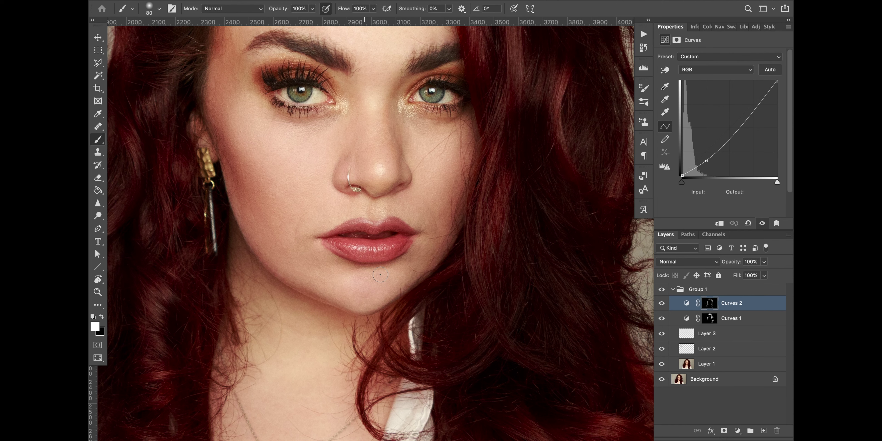
{"action": "left_click_drag", "start_coordinate": [411, 252], "coordinate": [383, 264]}
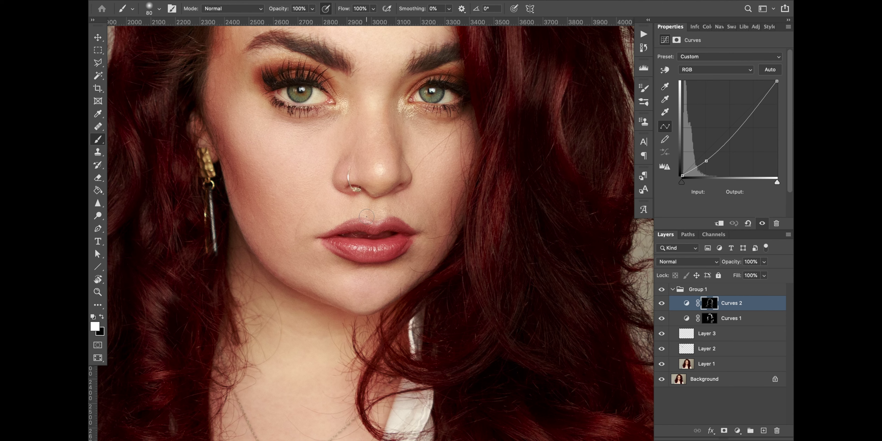
{"action": "left_click_drag", "start_coordinate": [388, 204], "coordinate": [367, 204]}
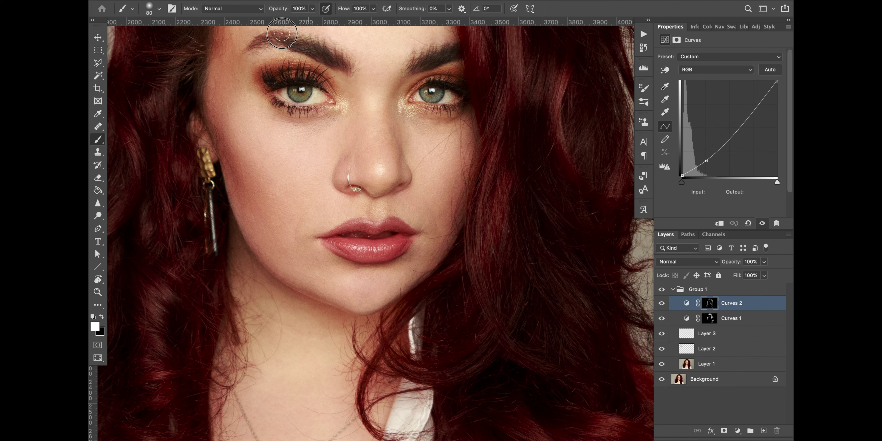
- Darken the left eyebrow edge and deepen the left jawline shadow toward the chin
{"action": "left_click_drag", "start_coordinate": [282, 33], "coordinate": [279, 36]}
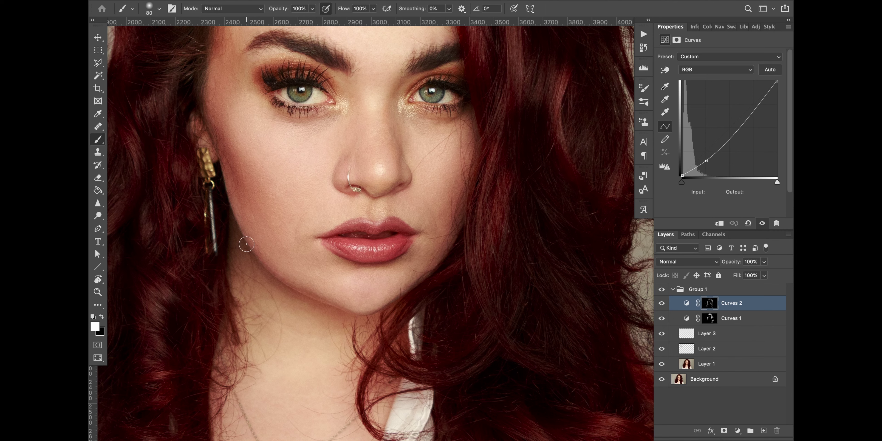
{"action": "left_click_drag", "start_coordinate": [237, 228], "coordinate": [311, 299]}
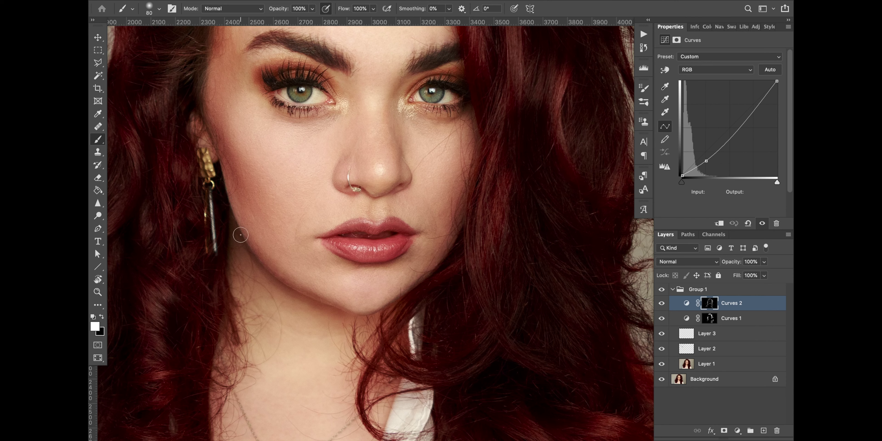
{"action": "left_click_drag", "start_coordinate": [358, 329], "coordinate": [290, 259]}
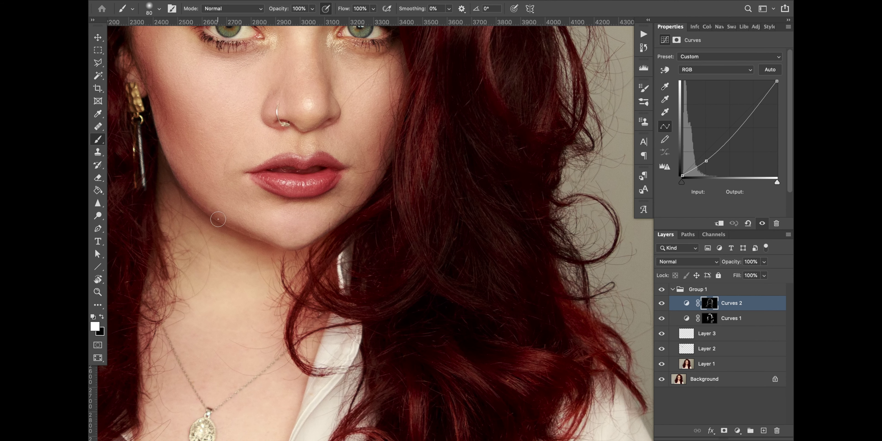
{"action": "mouse_move", "coordinate": [204, 210]}
{"action": "left_mouse_down"}
{"action": "mouse_move", "coordinate": [244, 239]}
{"action": "mouse_move", "coordinate": [346, 272]}
{"action": "left_mouse_up"}
{"action": "left_click_drag", "start_coordinate": [188, 191], "coordinate": [173, 166]}
{"action": "left_click_drag", "start_coordinate": [269, 248], "coordinate": [203, 214]}
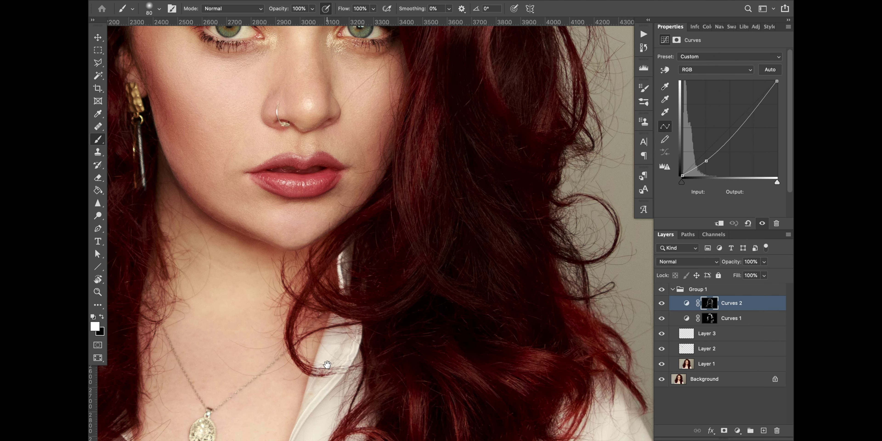
- Move the view around the necklace and pendant, then select the Curves 1 layer
{"action": "left_click_drag", "start_coordinate": [326, 365], "coordinate": [392, 181]}
{"action": "left_click_drag", "start_coordinate": [291, 295], "coordinate": [396, 276]}
{"action": "left_click_drag", "start_coordinate": [356, 213], "coordinate": [486, 197]}
{"action": "left_click_drag", "start_coordinate": [412, 199], "coordinate": [296, 232]}
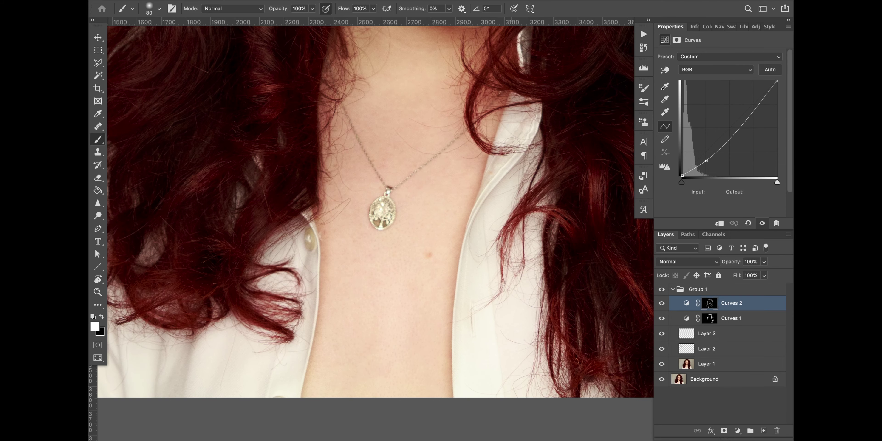
{"action": "scroll", "coordinate": [588, 248], "scroll_direction": "up", "scroll_amount": 5}
{"action": "scroll", "coordinate": [588, 248], "scroll_direction": "right", "scroll_amount": 2}
{"action": "scroll", "coordinate": [588, 248], "scroll_direction": "up", "scroll_amount": 5}
{"action": "key", "text": "alt+bracketleft"}
- Fit the image and toggle Group 1's visibility to compare, leaving it switched on
{"action": "left_click", "coordinate": [695, 307]}
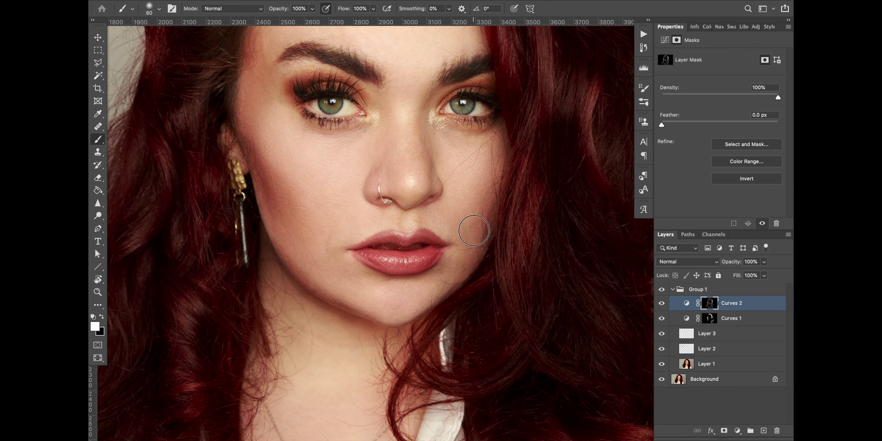
{"action": "key", "text": "super+0"}
{"action": "left_click", "coordinate": [662, 291]}
{"action": "left_click", "coordinate": [660, 291]}
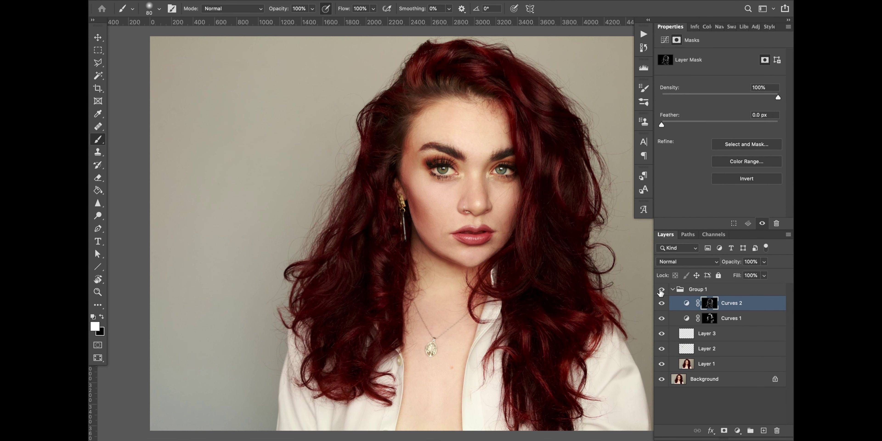
{"action": "left_click", "coordinate": [661, 291]}
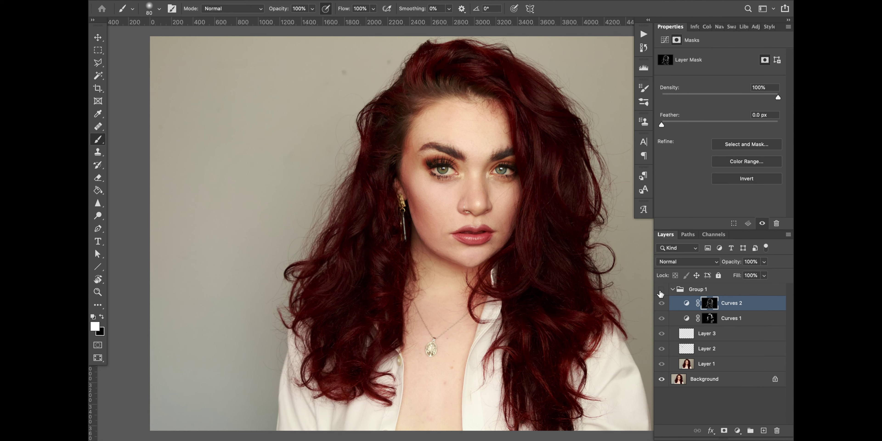
{"action": "left_click", "coordinate": [660, 294]}
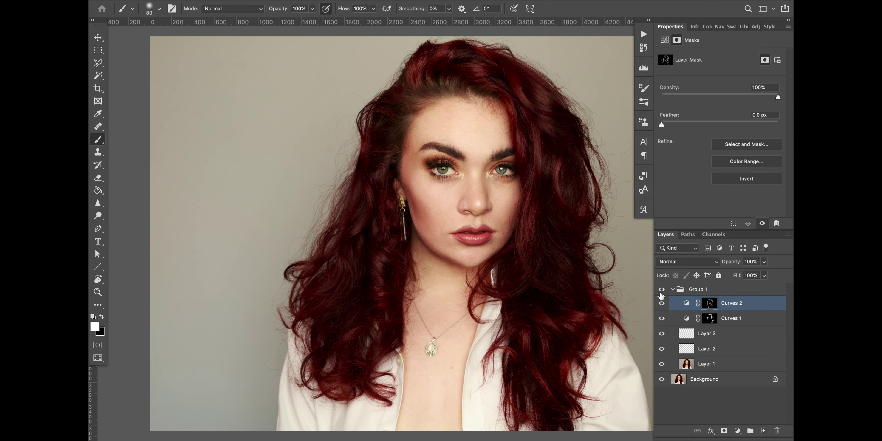
{"action": "left_click", "coordinate": [661, 293]}
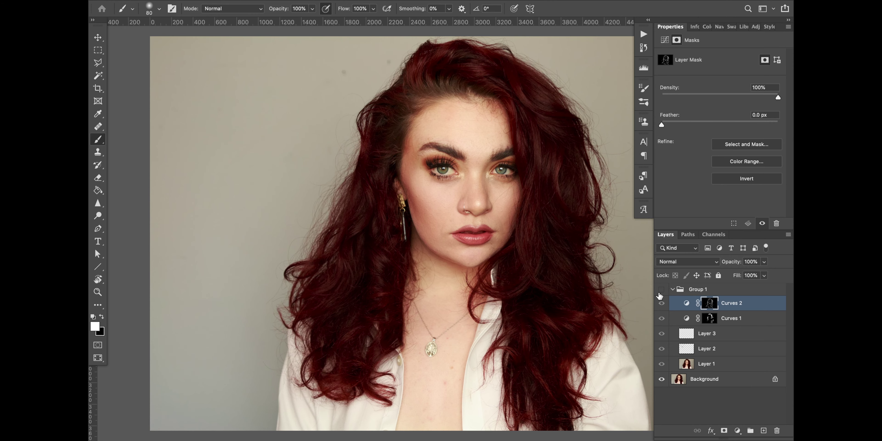
{"action": "left_click", "coordinate": [660, 293]}
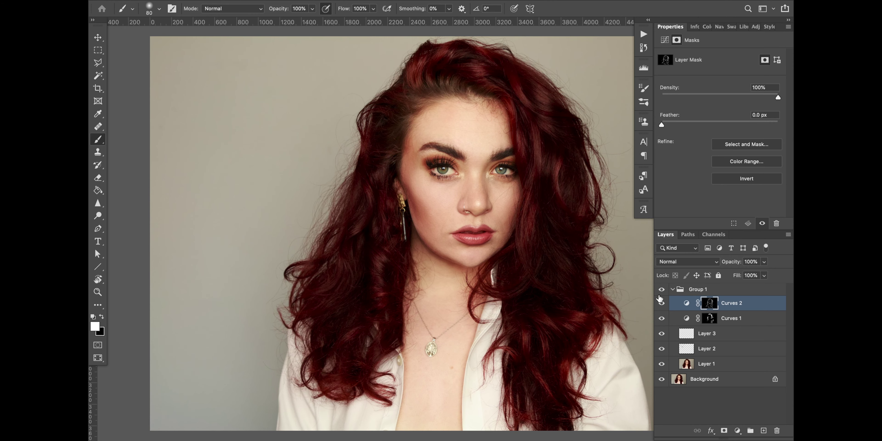
- Zoom in on the chin and lips to inspect, then fit the portrait back in view
{"action": "key", "text": "z"}
{"action": "left_click", "coordinate": [469, 270]}
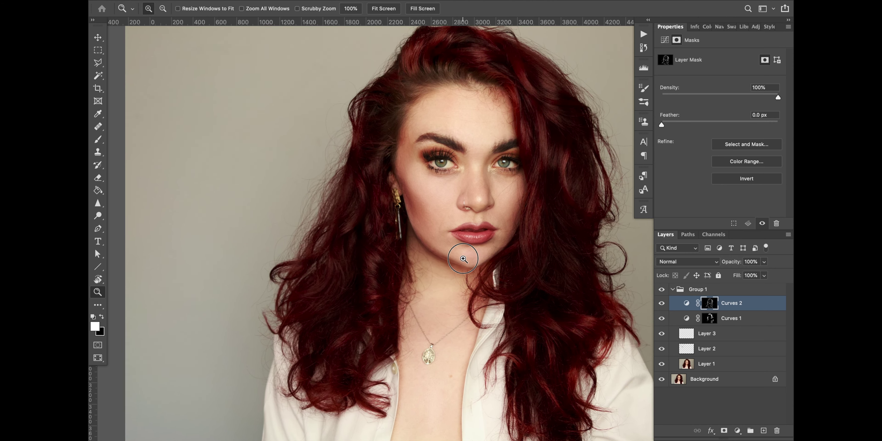
{"action": "left_click", "coordinate": [465, 263]}
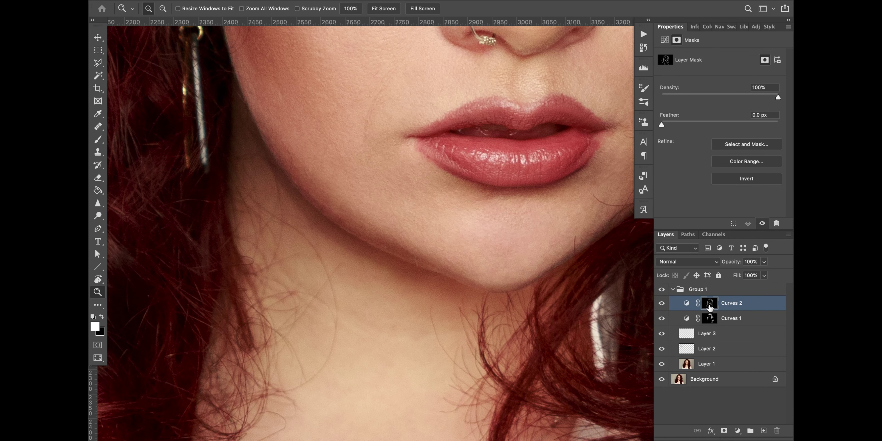
{"action": "key", "text": "b"}
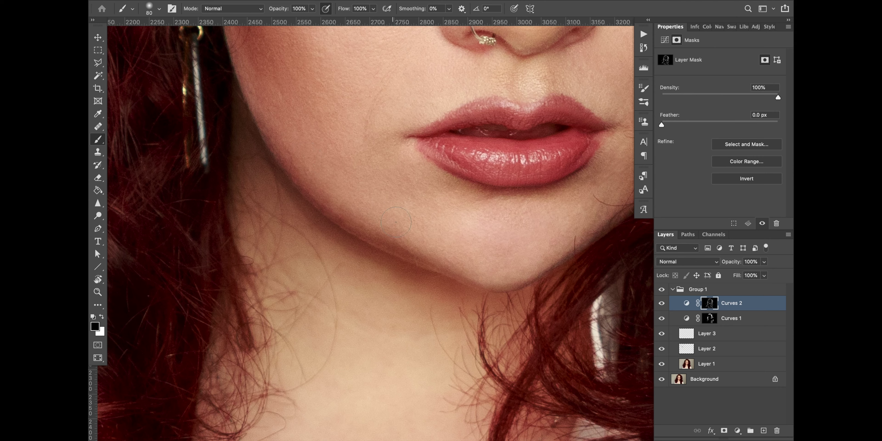
{"action": "key", "text": "super+0"}
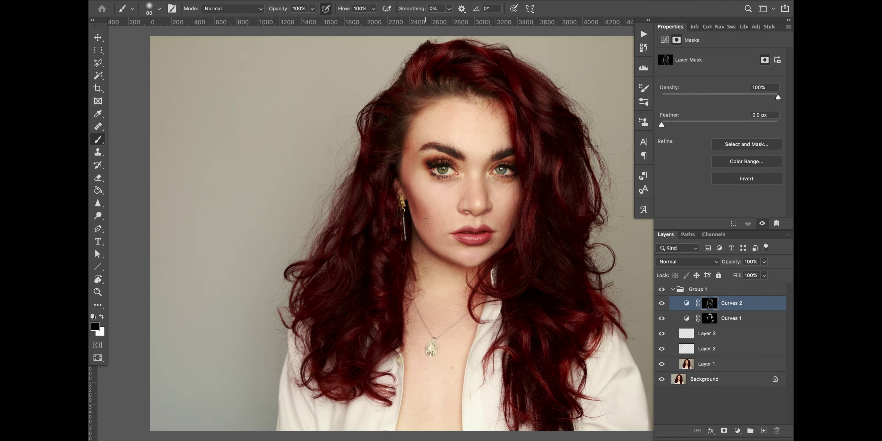
{"action": "left_click_drag", "start_coordinate": [503, 259], "coordinate": [425, 258]}
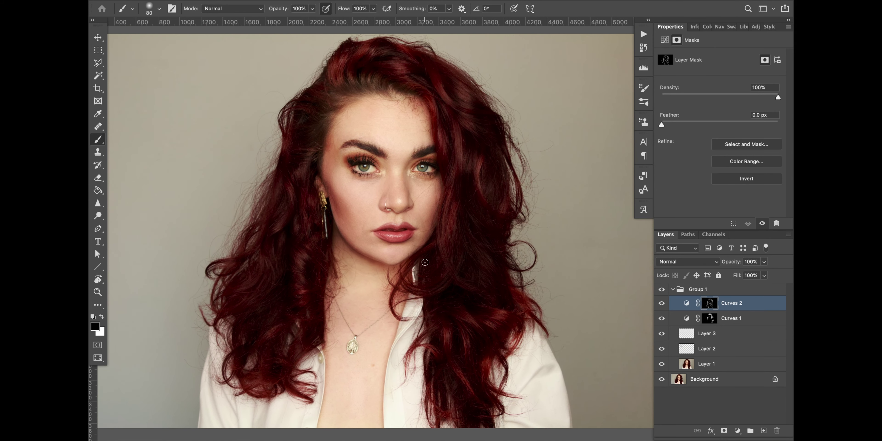
- In Select and Mask, paint the Refine Edge Brush along the left hair edge, Smart Radius 1 px
{"action": "key", "text": "super+alt+r"}
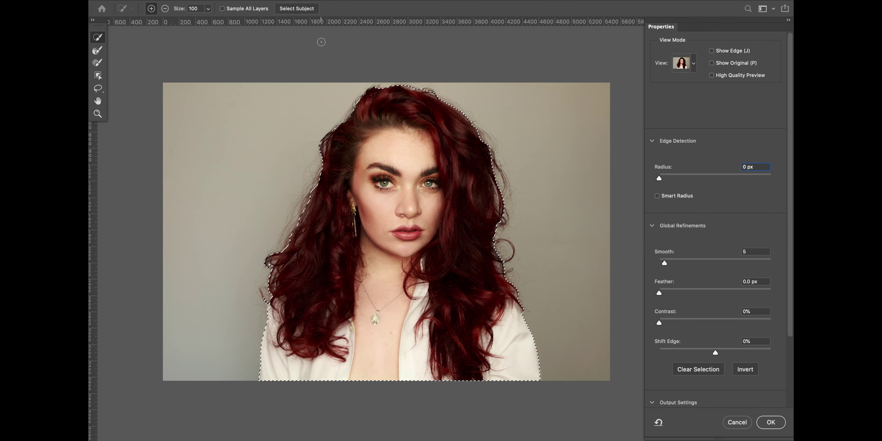
{"action": "key", "text": "super+plus"}
{"action": "key", "text": "super+plus"}
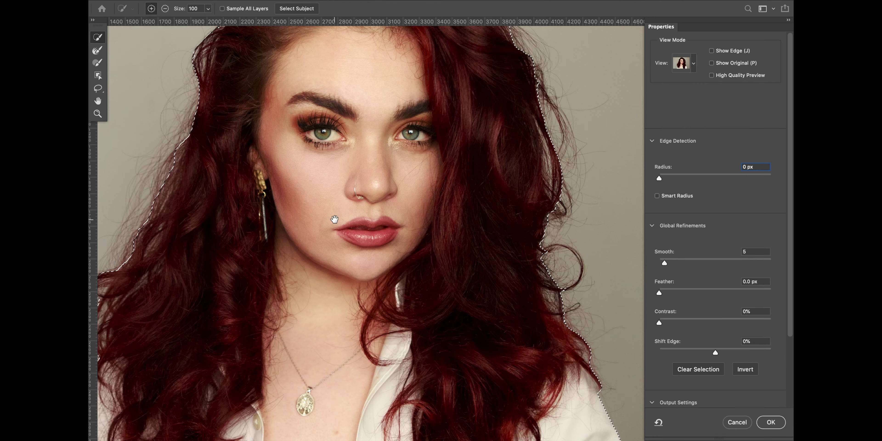
{"action": "left_click_drag", "start_coordinate": [313, 260], "coordinate": [531, 153]}
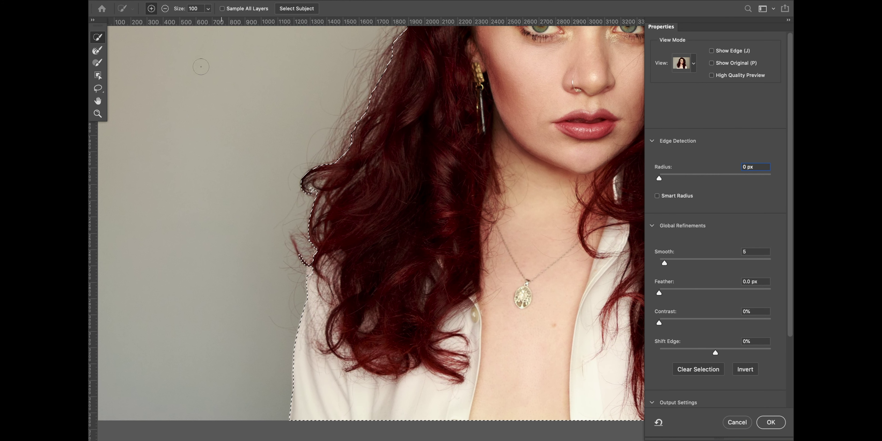
{"action": "left_click", "coordinate": [98, 53]}
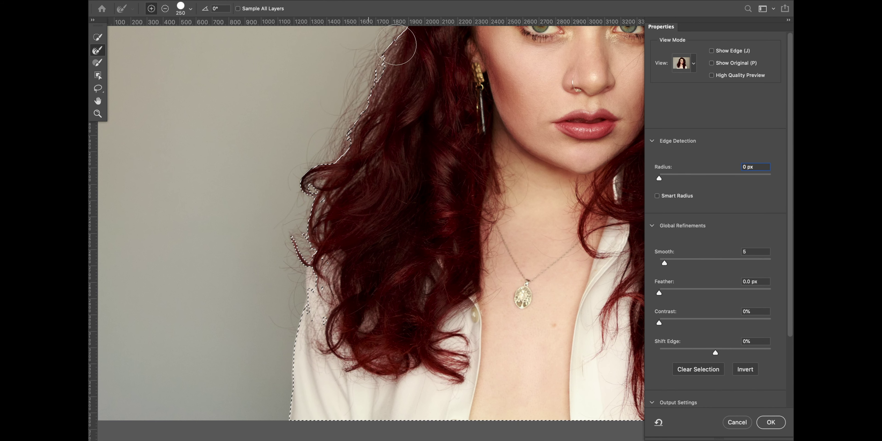
{"action": "mouse_move", "coordinate": [411, 147]}
{"action": "left_mouse_down"}
{"action": "mouse_move", "coordinate": [383, 224]}
{"action": "mouse_move", "coordinate": [412, 137]}
{"action": "left_mouse_up"}
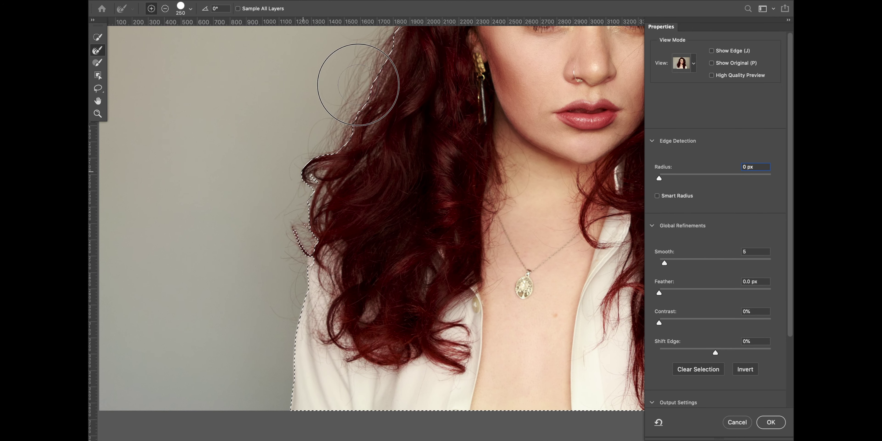
{"action": "left_click_drag", "start_coordinate": [359, 84], "coordinate": [271, 254]}
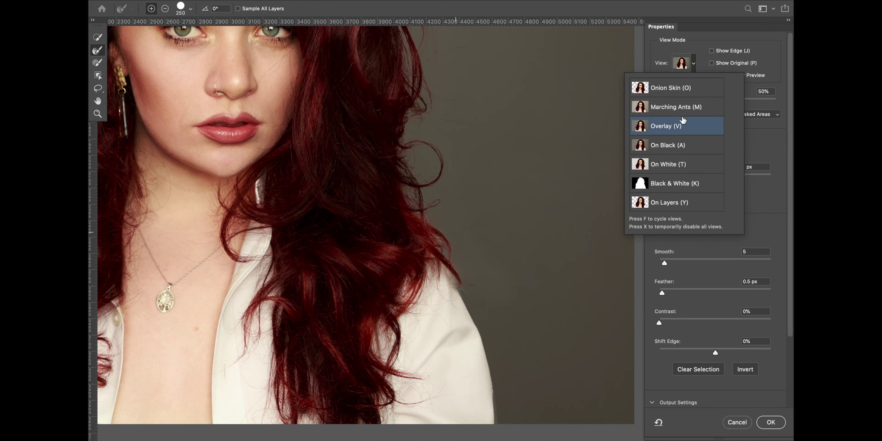
- In Black & White view, subtract the grey haze near the chin, neck and hair
{"action": "key", "text": "k"}
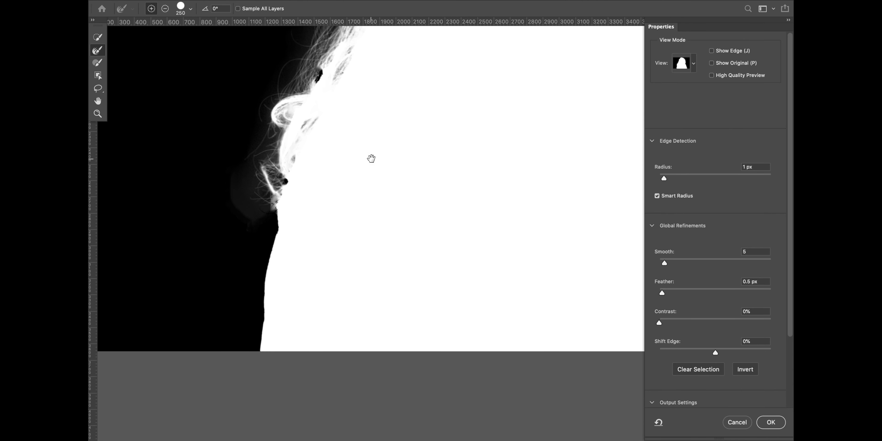
{"action": "left_click", "coordinate": [98, 62]}
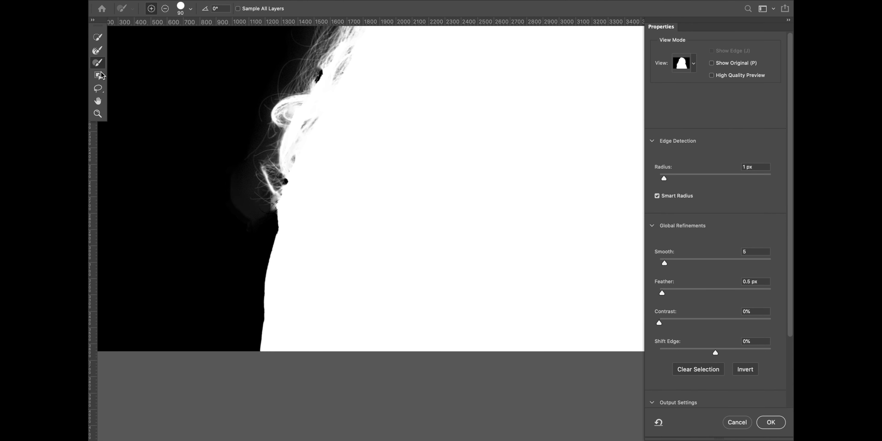
{"action": "left_click", "coordinate": [165, 9]}
{"action": "mouse_move", "coordinate": [242, 218]}
{"action": "left_mouse_down"}
{"action": "mouse_move", "coordinate": [231, 175]}
{"action": "mouse_move", "coordinate": [244, 195]}
{"action": "mouse_move", "coordinate": [246, 184]}
{"action": "mouse_move", "coordinate": [249, 219]}
{"action": "left_mouse_up"}
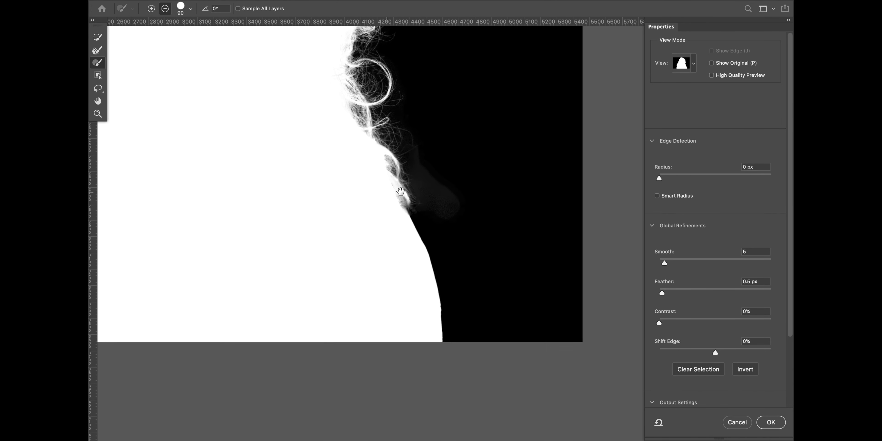
{"action": "mouse_move", "coordinate": [452, 198]}
{"action": "left_mouse_down"}
{"action": "mouse_move", "coordinate": [451, 318]}
{"action": "mouse_move", "coordinate": [440, 275]}
{"action": "left_mouse_up"}
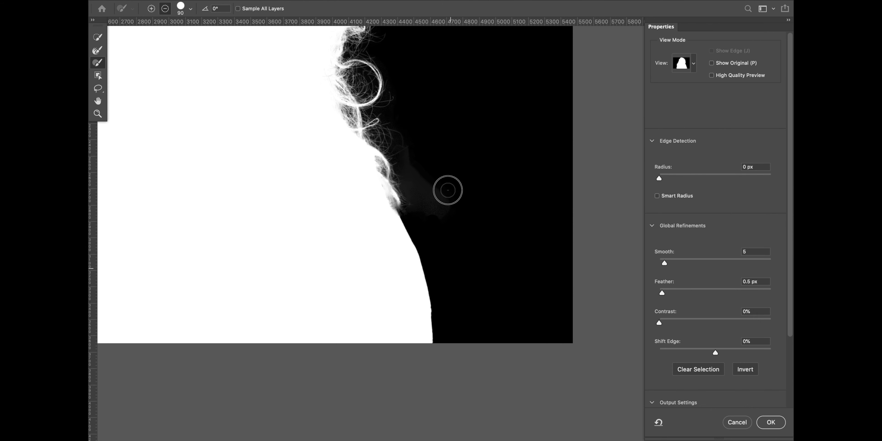
{"action": "mouse_move", "coordinate": [448, 189]}
{"action": "left_mouse_down"}
{"action": "mouse_move", "coordinate": [427, 197]}
{"action": "mouse_move", "coordinate": [438, 193]}
{"action": "mouse_move", "coordinate": [413, 185]}
{"action": "mouse_move", "coordinate": [427, 171]}
{"action": "mouse_move", "coordinate": [377, 136]}
{"action": "left_mouse_up"}
{"action": "key", "text": "w"}
{"action": "key", "text": "super+z"}
- Refine a patch of curly hair edge, then set View to On Layers and shrink the brush
{"action": "key", "text": "r"}
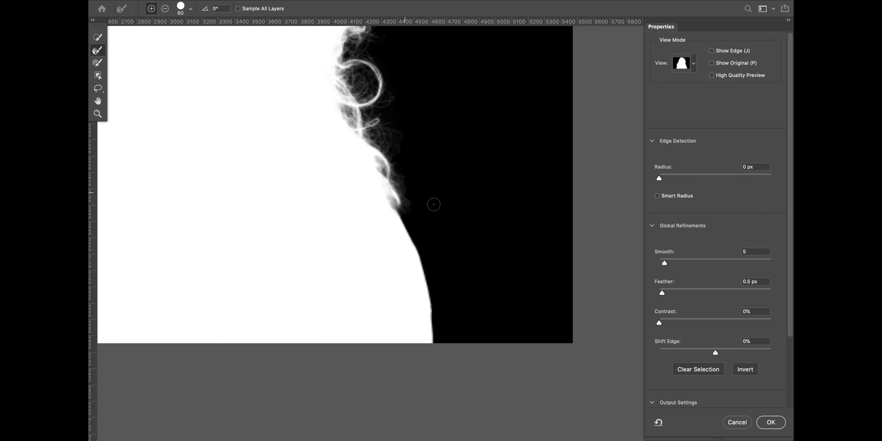
{"action": "left_click_drag", "start_coordinate": [412, 191], "coordinate": [581, 161]}
{"action": "left_click_drag", "start_coordinate": [280, 146], "coordinate": [263, 147]}
{"action": "left_click_drag", "start_coordinate": [502, 173], "coordinate": [329, 163]}
{"action": "scroll", "coordinate": [328, 163], "scroll_direction": "down", "scroll_amount": 5}
{"action": "left_click", "coordinate": [694, 63]}
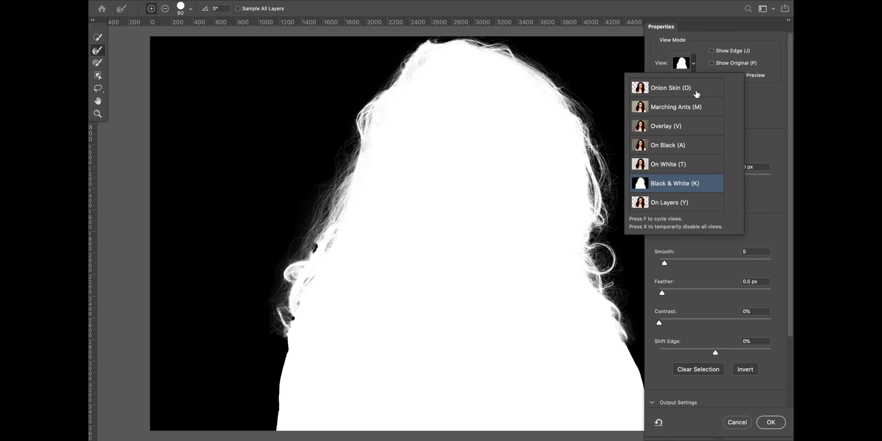
{"action": "left_click", "coordinate": [669, 202]}
{"action": "scroll", "coordinate": [287, 244], "scroll_direction": "up", "scroll_amount": 5}
{"action": "key", "text": "bracketleft"}
{"action": "key", "text": "bracketleft"}
{"action": "key", "text": "bracketleft"}
{"action": "key", "text": "bracketleft"}
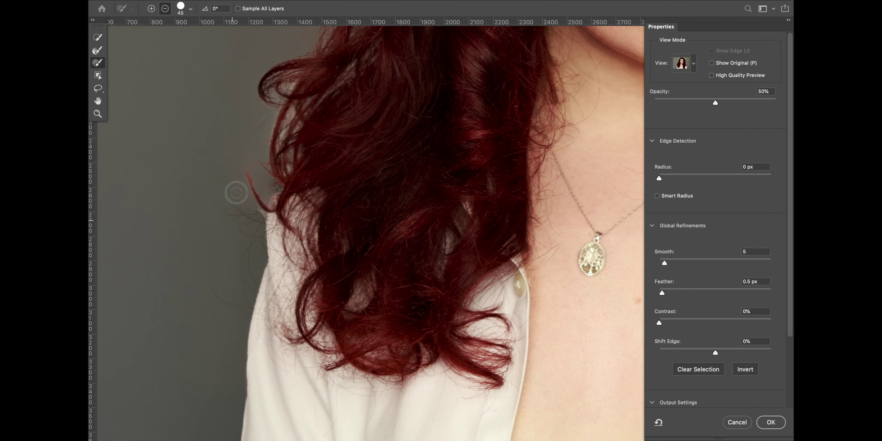
{"action": "scroll", "coordinate": [787, 366], "scroll_direction": "down", "scroll_amount": 5}
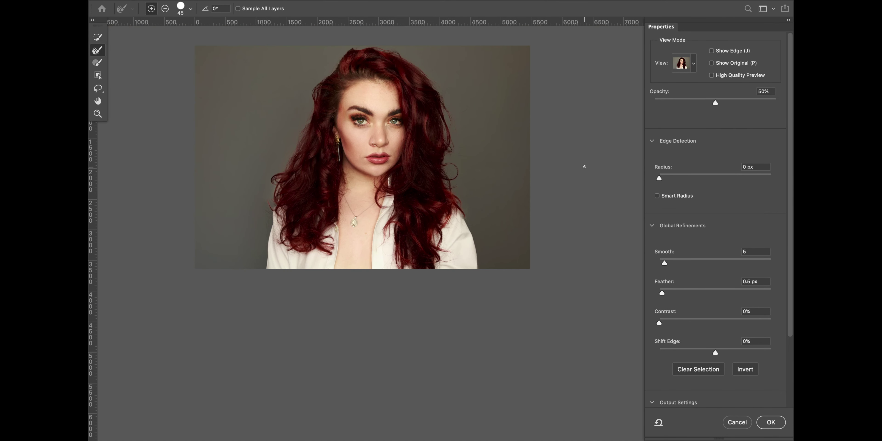
- Output the refined selection as masked Layer 4 and place a new empty Layer 5 beneath it
{"action": "left_click", "coordinate": [768, 422]}
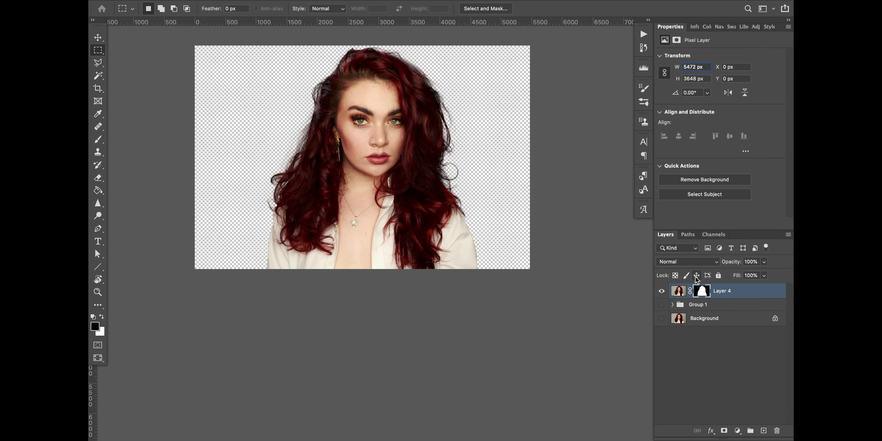
{"action": "key", "text": "super+shift+n"}
{"action": "key", "text": "Return"}
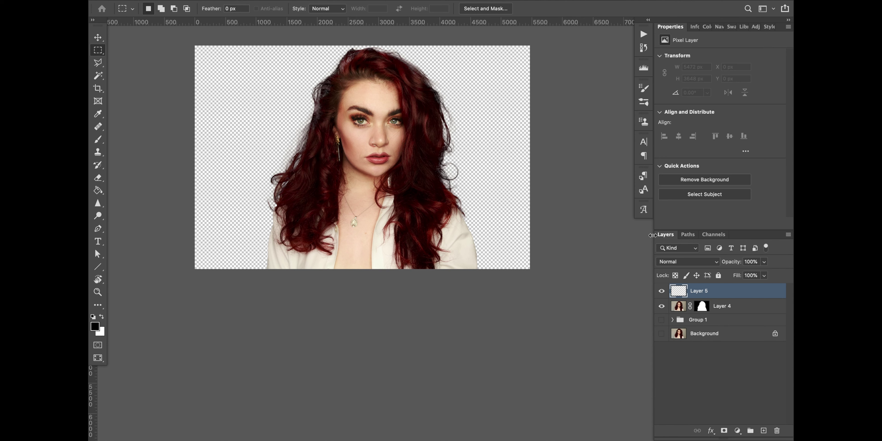
{"action": "left_click_drag", "start_coordinate": [682, 304], "coordinate": [684, 292]}
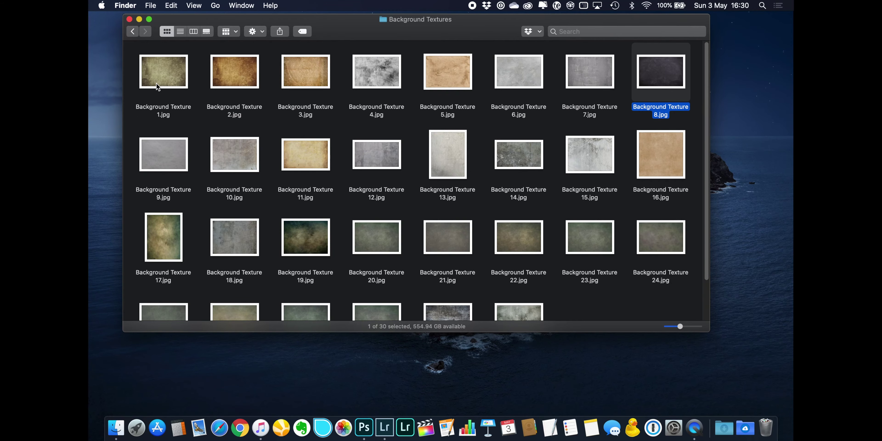
- Quick Look the first texture and browse the previews in the Background Textures folder
{"action": "left_click", "coordinate": [156, 80]}
{"action": "key", "text": "space"}
{"action": "key", "text": "Right"}
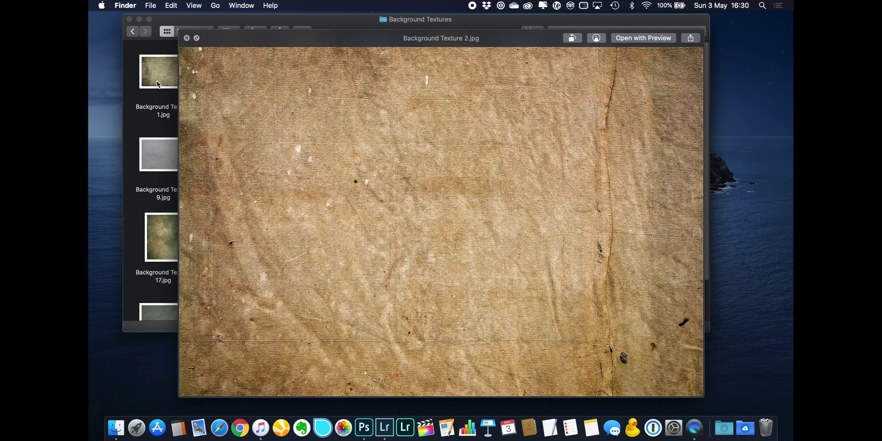
{"action": "key", "text": "Right"}
{"action": "key", "text": "Left"}
{"action": "key", "text": "Right"}
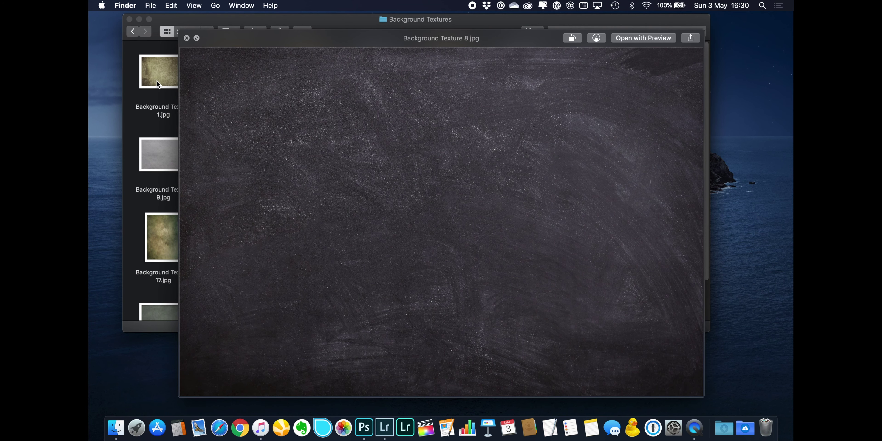
{"action": "key", "text": "Down"}
{"action": "key", "text": "Left"}
{"action": "key", "text": "Left"}
{"action": "key", "text": "Left"}
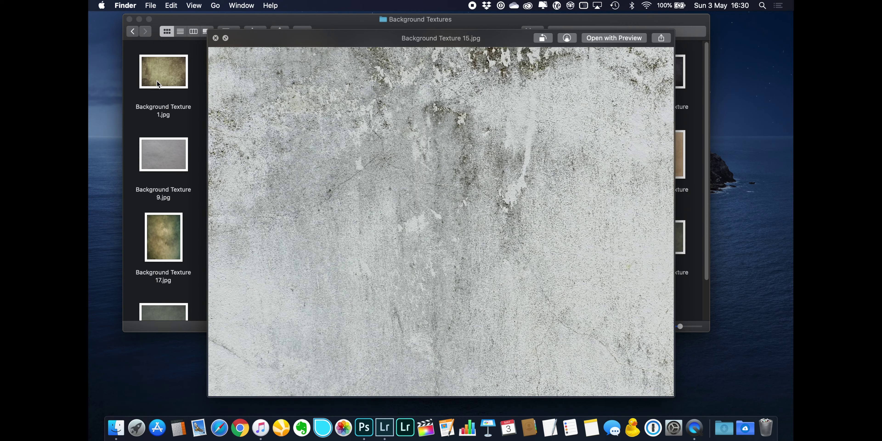
{"action": "key", "text": "Left"}
{"action": "key", "text": "Left"}
{"action": "key", "text": "Left"}
{"action": "key", "text": "Left"}
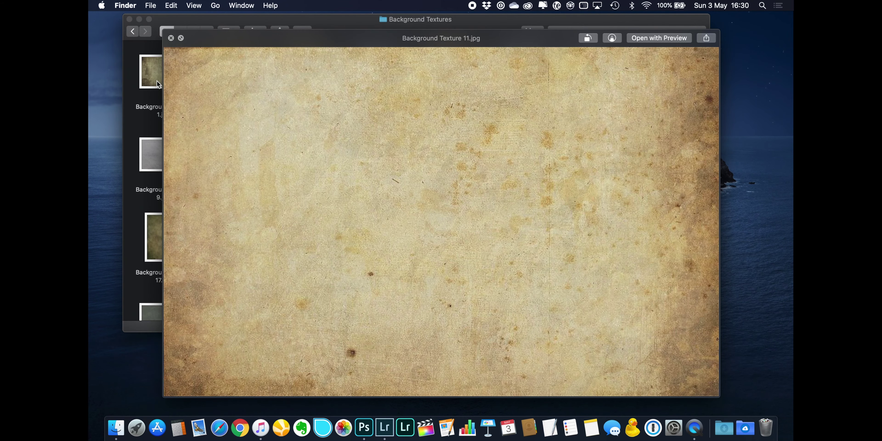
{"action": "key", "text": "Down"}
{"action": "key", "text": "Right"}
{"action": "key", "text": "Right"}
{"action": "key", "text": "Right"}
{"action": "key", "text": "Right"}
{"action": "key", "text": "Right"}
{"action": "key", "text": "Down"}
- Close the preview, select another texture file and preview it full size
{"action": "key", "text": "Left"}
{"action": "key", "text": "Left"}
{"action": "key", "text": "Left"}
{"action": "key", "text": "Left"}
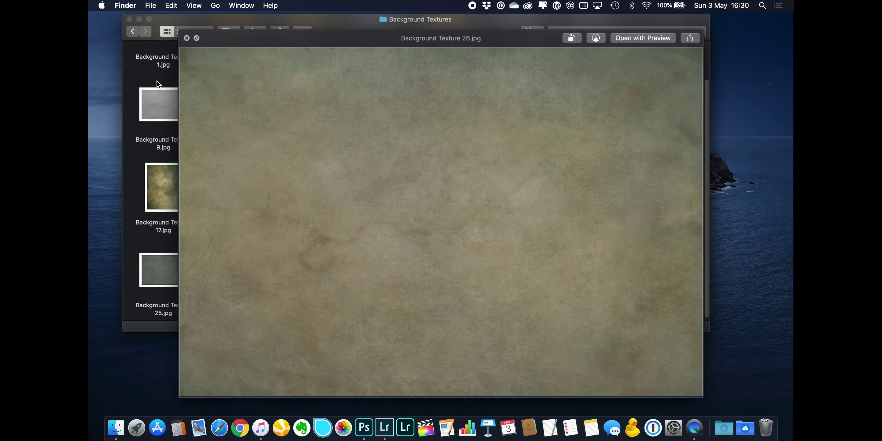
{"action": "key", "text": "space"}
{"action": "scroll", "coordinate": [647, 158], "scroll_direction": "up", "scroll_amount": 3}
{"action": "left_click", "coordinate": [648, 158]}
{"action": "left_click", "coordinate": [241, 78]}
{"action": "key", "text": "space"}
{"action": "key", "text": "space"}
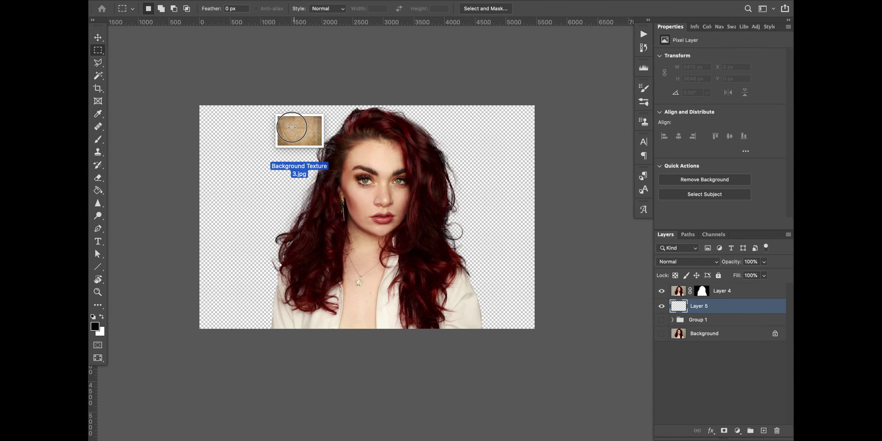
- Place Background Texture 3 and scale it up to fill the whole canvas
{"action": "left_click_drag", "start_coordinate": [295, 128], "coordinate": [274, 180]}
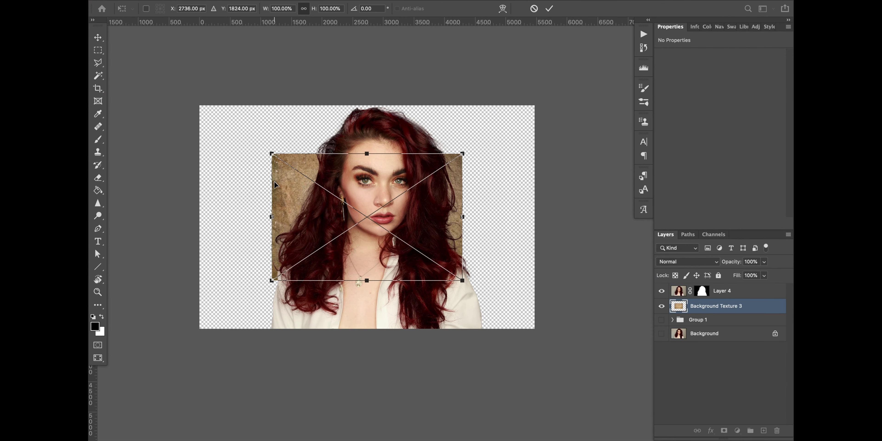
{"action": "left_click_drag", "start_coordinate": [272, 282], "coordinate": [187, 337]}
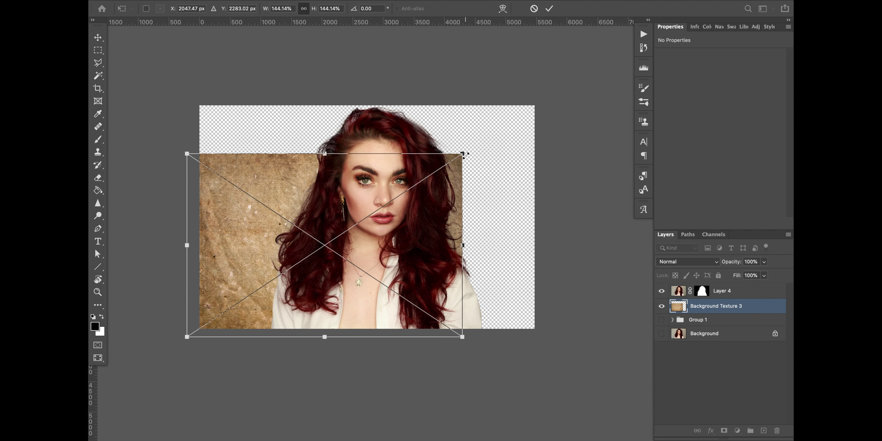
{"action": "left_click_drag", "start_coordinate": [465, 155], "coordinate": [541, 104]}
{"action": "key", "text": "Return"}
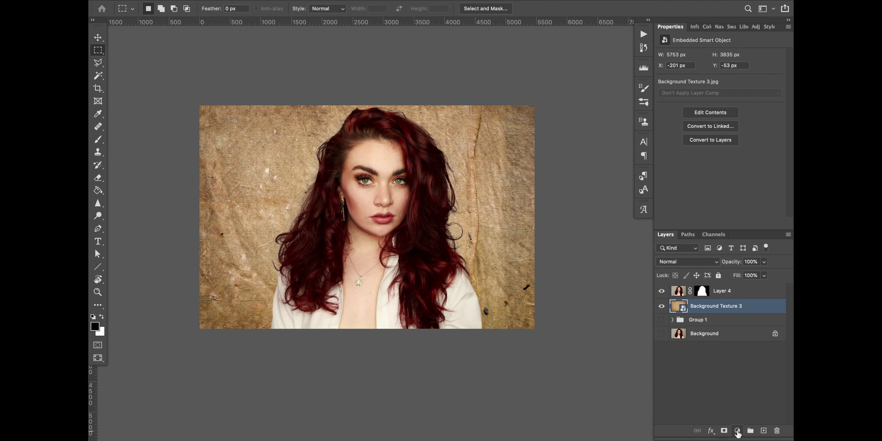
- Add a Curves adjustment clipped to the texture that darkens its highlights and midtones
{"action": "left_click", "coordinate": [737, 432]}
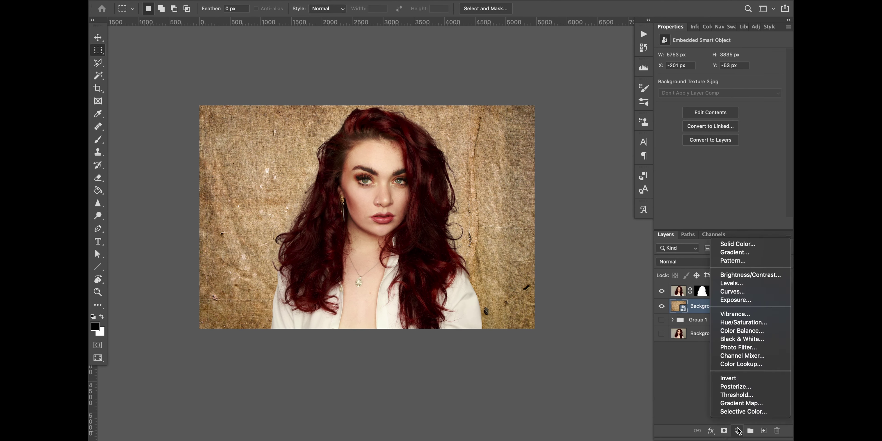
{"action": "left_click", "coordinate": [750, 292]}
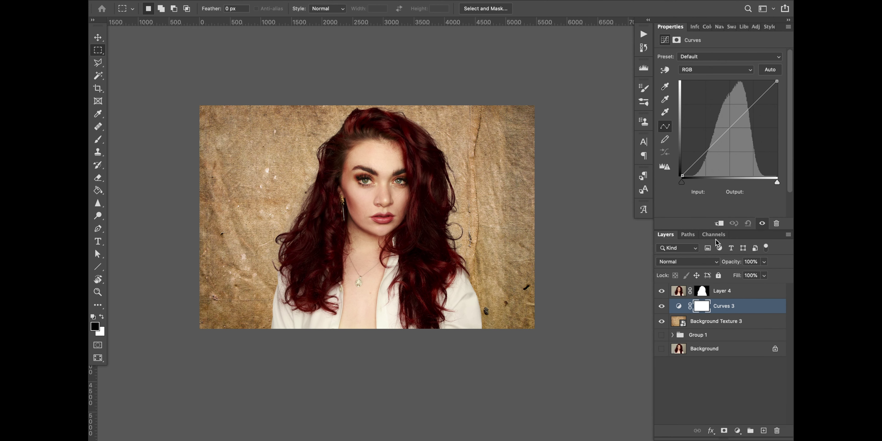
{"action": "left_click", "coordinate": [718, 224]}
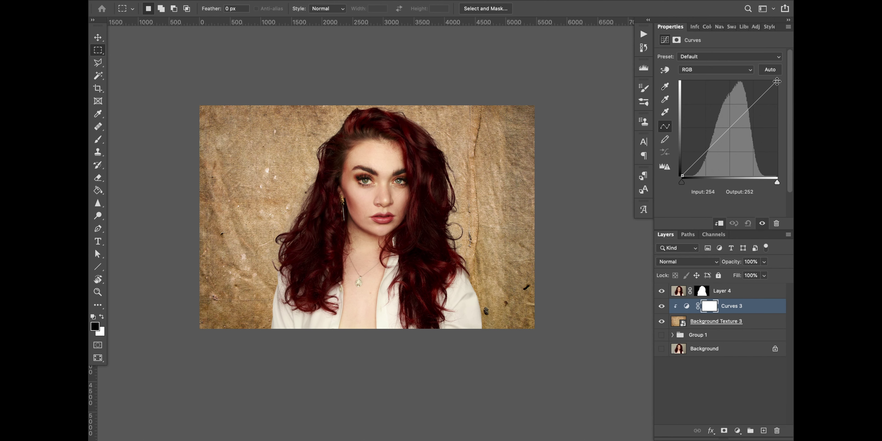
{"action": "left_click_drag", "start_coordinate": [776, 82], "coordinate": [777, 94]}
{"action": "left_click_drag", "start_coordinate": [743, 121], "coordinate": [750, 129]}
{"action": "left_click_drag", "start_coordinate": [708, 165], "coordinate": [708, 158]}
{"action": "left_click_drag", "start_coordinate": [750, 130], "coordinate": [754, 120]}
- Add a Color Balance adjustment shifting the texture's Cyan-Red slider to +11
{"action": "left_click", "coordinate": [748, 321]}
{"action": "left_click", "coordinate": [737, 431]}
{"action": "left_click", "coordinate": [746, 331]}
{"action": "left_click_drag", "start_coordinate": [707, 79], "coordinate": [712, 79]}
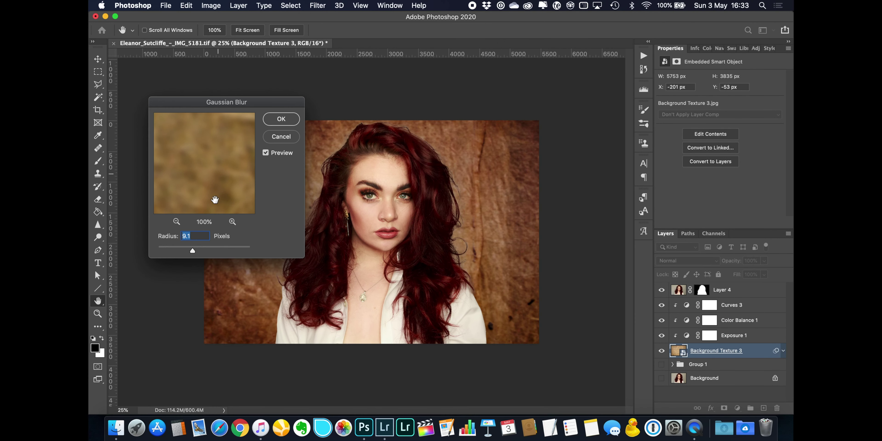
- Apply a Gaussian Blur to the texture and add a clipped Layer 5 above it
{"action": "left_click_drag", "start_coordinate": [185, 253], "coordinate": [189, 253]}
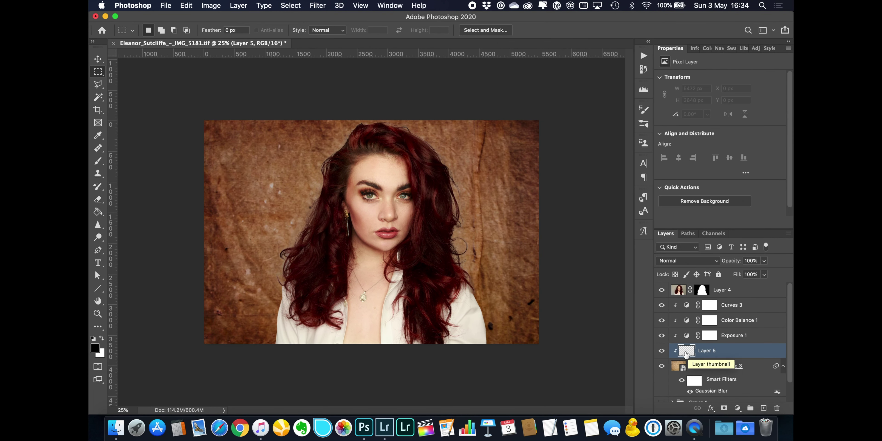
{"action": "key", "text": "b"}
{"action": "left_click", "coordinate": [150, 29]}
{"action": "key", "text": "Return"}
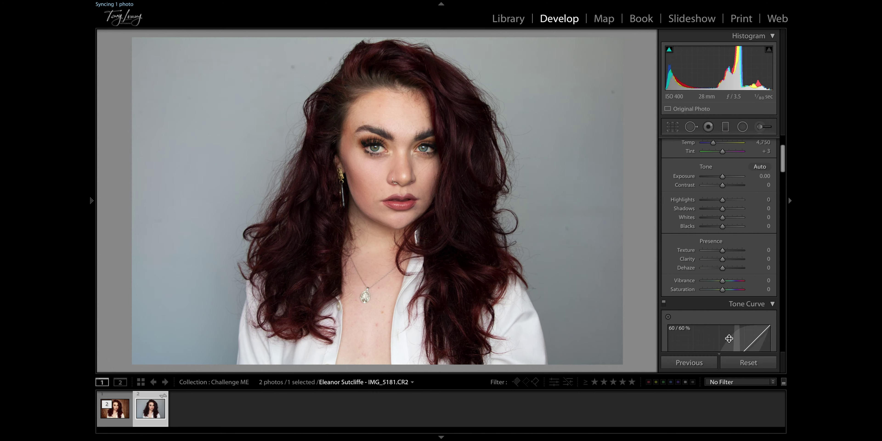
- Zoom in on the eyes and compare the composite with the original CR2 photo
{"action": "key", "text": "Left"}
{"action": "left_click", "coordinate": [373, 140]}
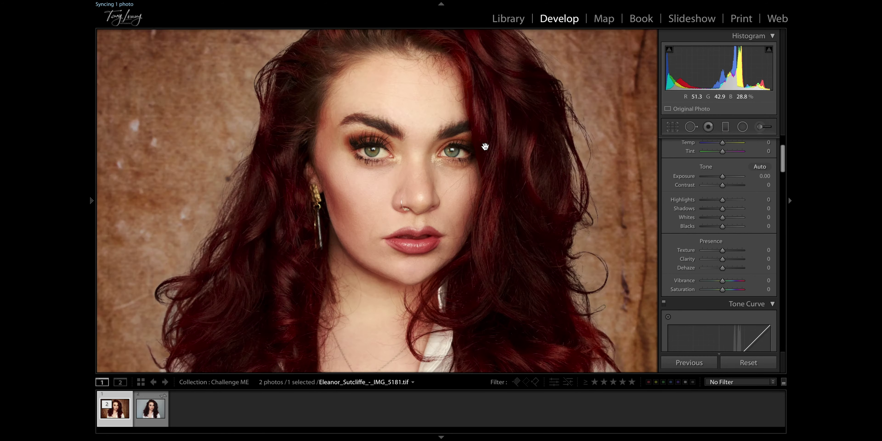
{"action": "key", "text": "Right"}
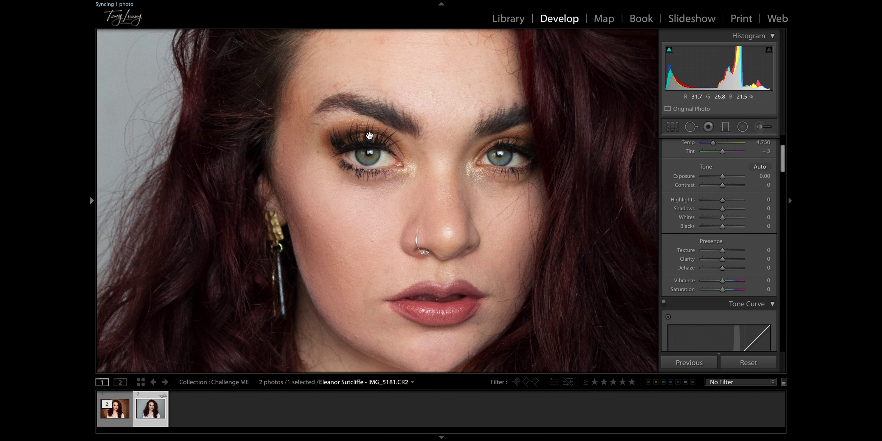
{"action": "key", "text": "Left"}
{"action": "key", "text": "Right"}
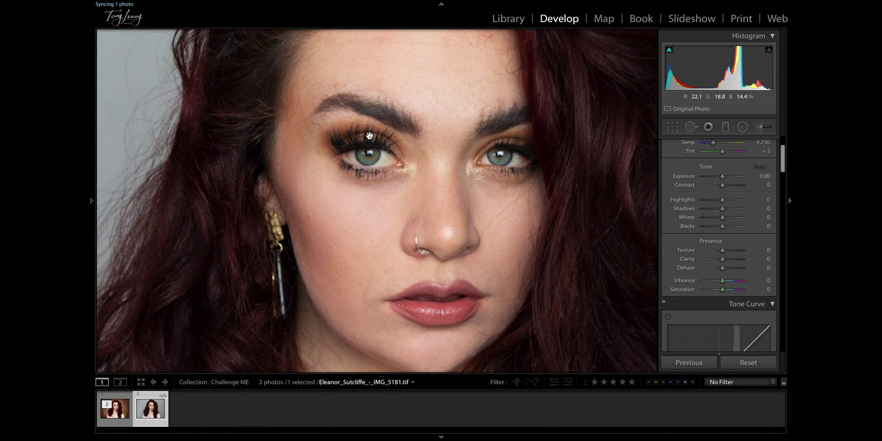
{"action": "key", "text": "Left"}
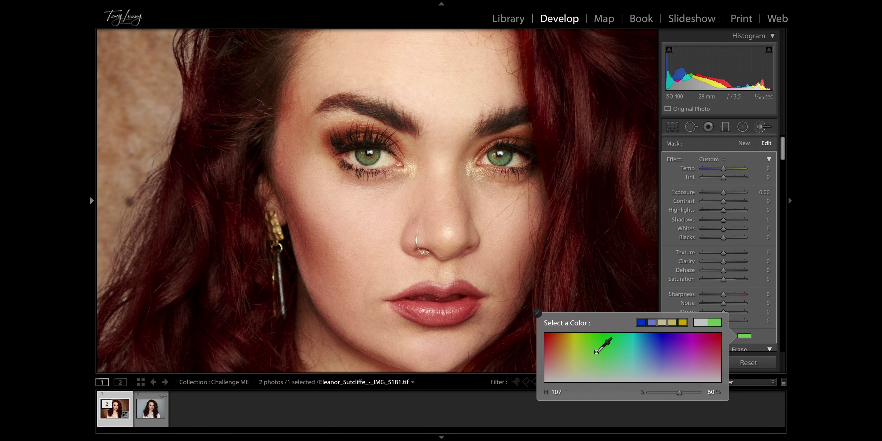
- Paint the irises with a green tint and Saturation 43 using the Adjustment Brush
{"action": "mouse_move", "coordinate": [597, 352]}
{"action": "left_mouse_down"}
{"action": "mouse_move", "coordinate": [593, 341]}
{"action": "mouse_move", "coordinate": [605, 359]}
{"action": "mouse_move", "coordinate": [596, 355]}
{"action": "left_mouse_up"}
{"action": "left_click_drag", "start_coordinate": [723, 193], "coordinate": [726, 193]}
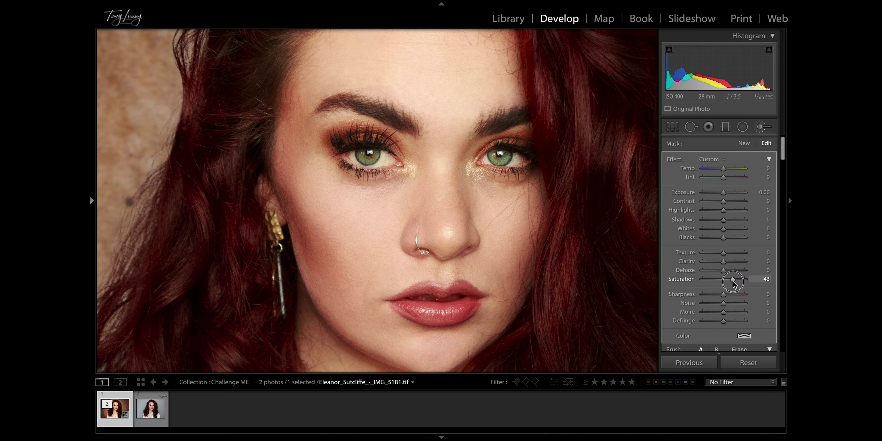
{"action": "scroll", "coordinate": [694, 314], "scroll_direction": "down", "scroll_amount": 3}
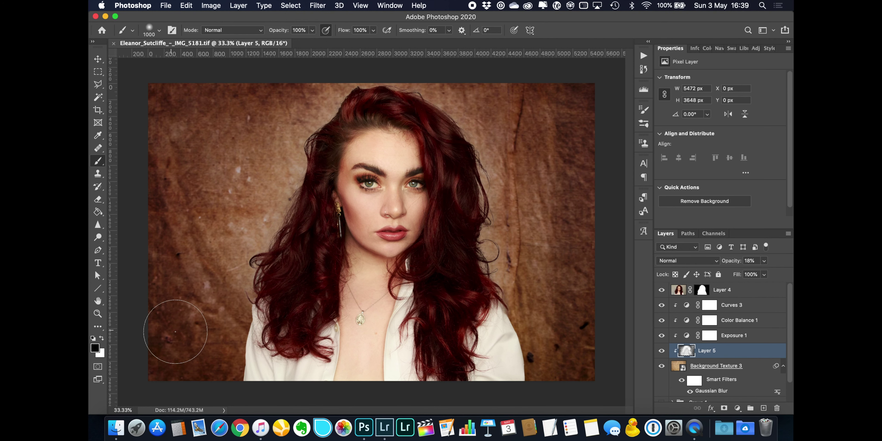
- Darken the backdrop's lower-left and lower-right corners with low-opacity black on Layer 5
{"action": "mouse_move", "coordinate": [176, 346]}
{"action": "left_mouse_down"}
{"action": "mouse_move", "coordinate": [197, 355]}
{"action": "mouse_move", "coordinate": [187, 365]}
{"action": "mouse_move", "coordinate": [207, 354]}
{"action": "mouse_move", "coordinate": [212, 322]}
{"action": "left_mouse_up"}
{"action": "mouse_move", "coordinate": [582, 378]}
{"action": "left_mouse_down"}
{"action": "mouse_move", "coordinate": [546, 343]}
{"action": "mouse_move", "coordinate": [587, 330]}
{"action": "left_mouse_up"}
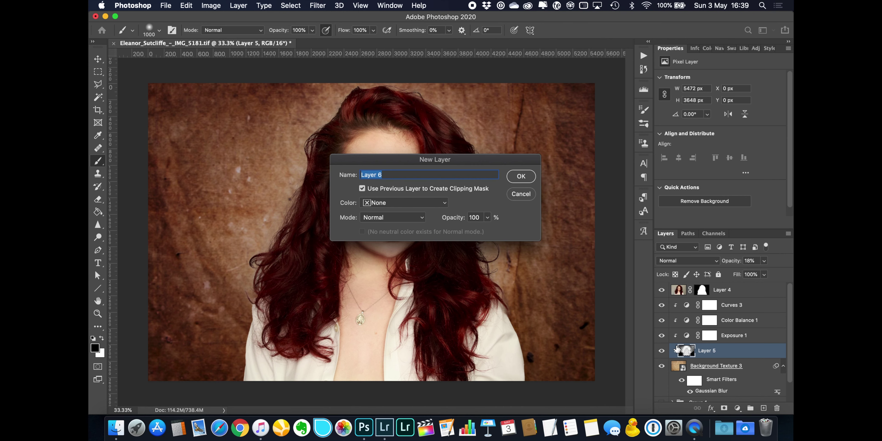
{"action": "key", "text": "Return"}
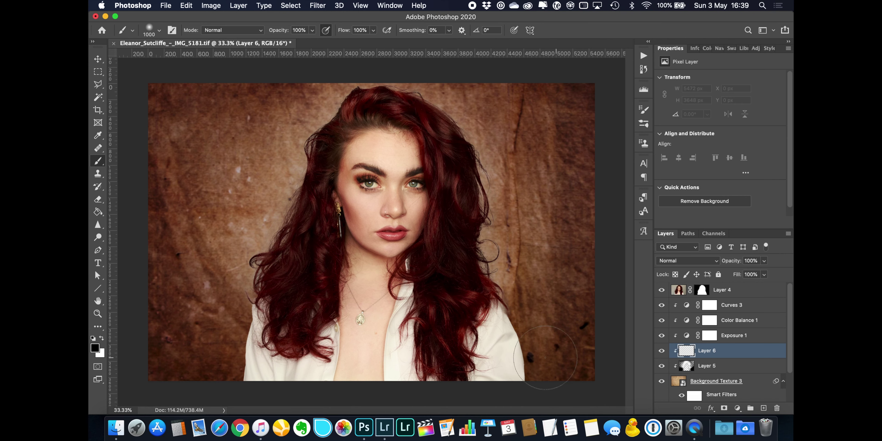
- Paint both bottom corners black on clipped Layer 6 and set its opacity to 38%
{"action": "mouse_move", "coordinate": [546, 358]}
{"action": "left_mouse_down"}
{"action": "mouse_move", "coordinate": [580, 362]}
{"action": "mouse_move", "coordinate": [547, 353]}
{"action": "left_mouse_up"}
{"action": "mouse_move", "coordinate": [191, 346]}
{"action": "left_mouse_down"}
{"action": "mouse_move", "coordinate": [221, 354]}
{"action": "mouse_move", "coordinate": [147, 334]}
{"action": "mouse_move", "coordinate": [204, 328]}
{"action": "left_mouse_up"}
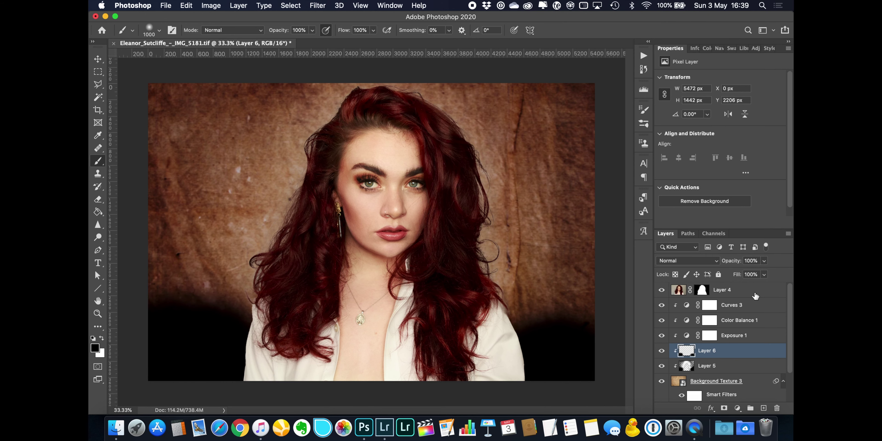
{"action": "left_click", "coordinate": [764, 261]}
{"action": "left_click_drag", "start_coordinate": [762, 272], "coordinate": [735, 274]}
- Erase parts of the corner shading to soften it and view the whole image
{"action": "key", "text": "x"}
{"action": "key", "text": "e"}
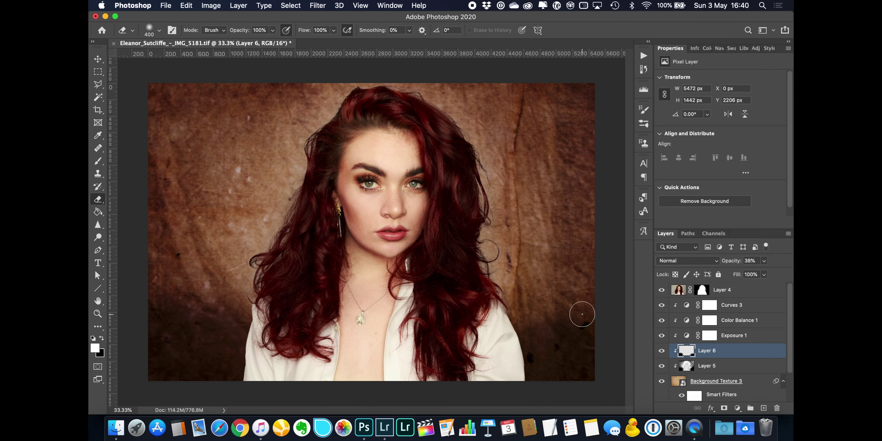
{"action": "left_click_drag", "start_coordinate": [568, 319], "coordinate": [543, 337]}
{"action": "left_click_drag", "start_coordinate": [223, 319], "coordinate": [173, 316]}
{"action": "key", "text": "b"}
{"action": "key", "text": "x"}
{"action": "key", "text": "super+minus"}
{"action": "key", "text": "super+minus"}
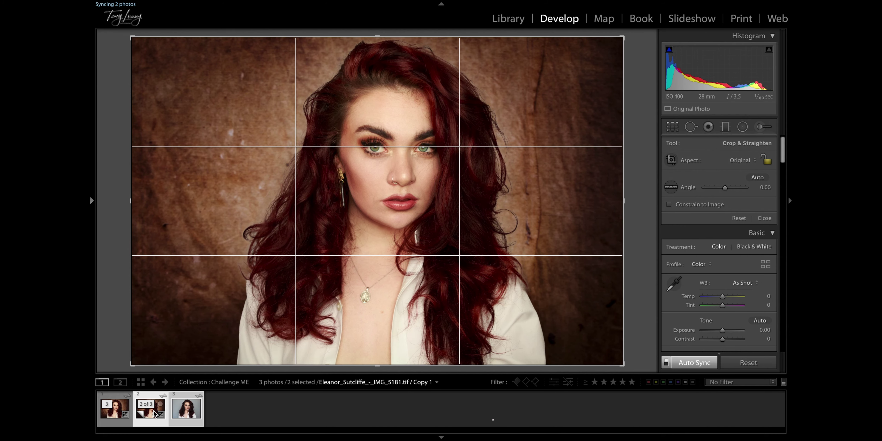
- Dim the surroundings and select only the composite's virtual copy for cropping
{"action": "key", "text": "l"}
{"action": "left_click", "coordinate": [156, 397]}
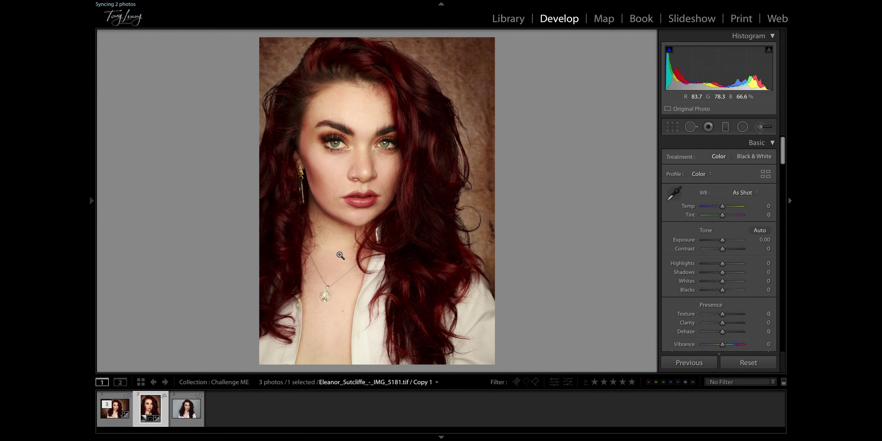
- Send the landscape composite to Photoshop 2020 as Edit Original
{"action": "left_click", "coordinate": [110, 417]}
{"action": "right_click", "coordinate": [110, 417]}
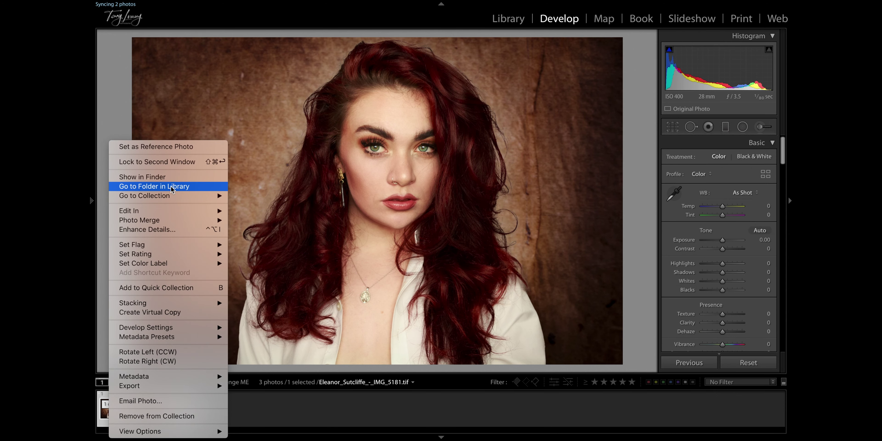
{"action": "mouse_move", "coordinate": [169, 210]}
{"action": "left_click", "coordinate": [286, 210]}
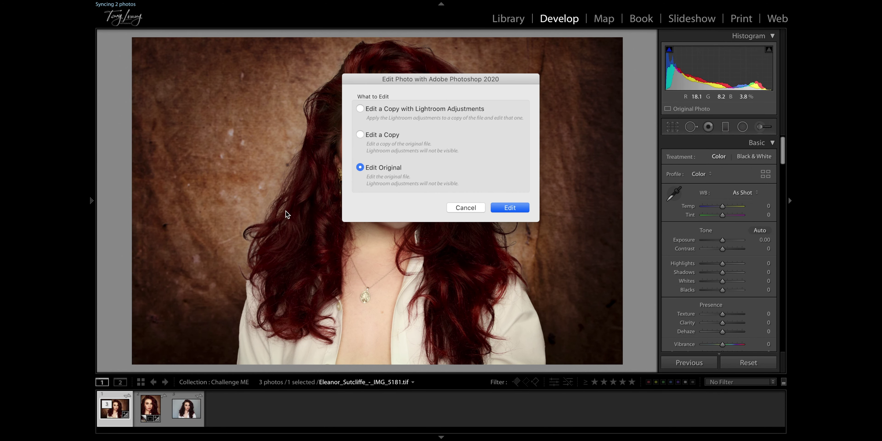
{"action": "left_click", "coordinate": [517, 207]}
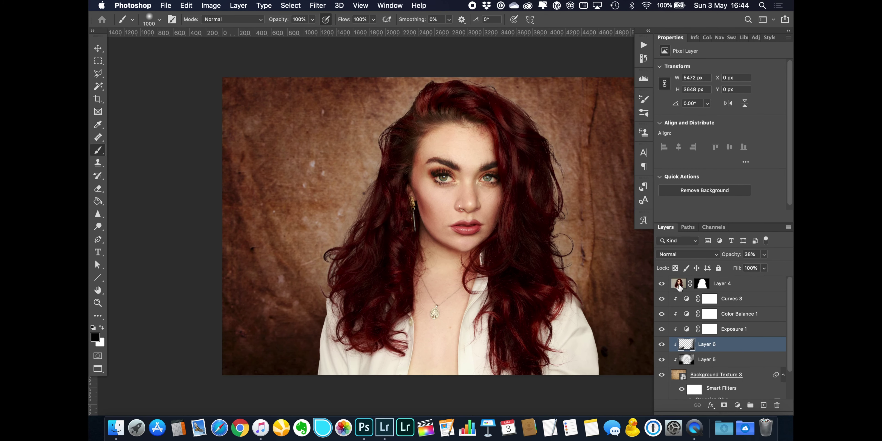
- Create Layer 7 on top, zoom in on the cheek and set a small Healing Brush
{"action": "left_click", "coordinate": [679, 286]}
{"action": "key", "text": "super+shift+n"}
{"action": "key", "text": "Return"}
{"action": "key", "text": "z"}
{"action": "left_click", "coordinate": [493, 196]}
{"action": "left_click", "coordinate": [493, 196]}
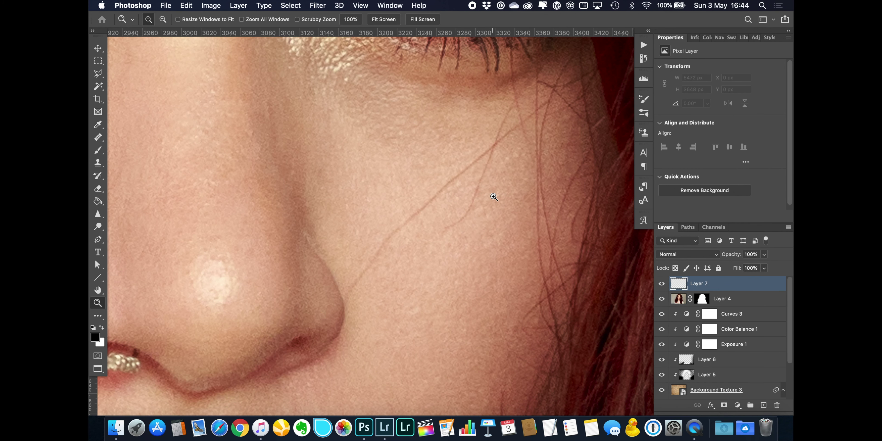
{"action": "key", "text": "j"}
{"action": "key", "text": "bracketleft"}
{"action": "key", "text": "bracketleft"}
{"action": "key", "text": "bracketleft"}
{"action": "key", "text": "bracketleft"}
{"action": "key", "text": "bracketleft"}
- Heal and clone away the stray hair strands across the cheek, sampling clean skin
{"action": "left_click_drag", "start_coordinate": [466, 237], "coordinate": [500, 137]}
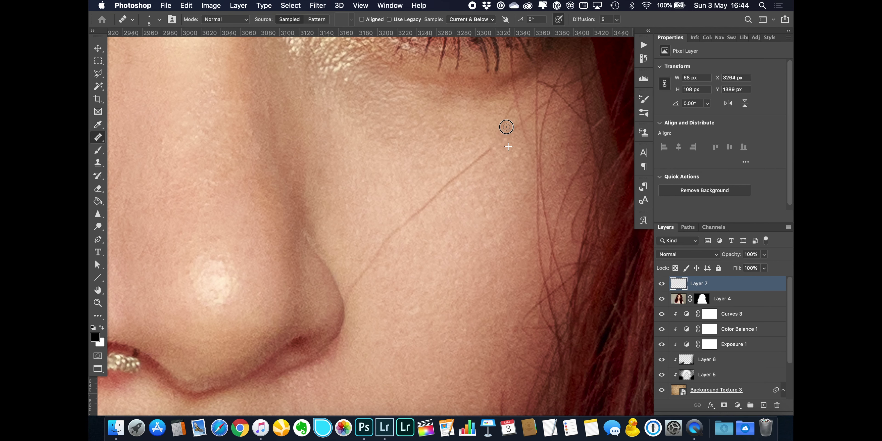
{"action": "left_click_drag", "start_coordinate": [505, 136], "coordinate": [509, 96]}
{"action": "left_click", "coordinate": [487, 120], "text": "alt"}
{"action": "left_click", "coordinate": [504, 119], "text": "alt"}
{"action": "mouse_move", "coordinate": [516, 126]}
{"action": "left_mouse_down"}
{"action": "mouse_move", "coordinate": [522, 122]}
{"action": "mouse_move", "coordinate": [527, 156]}
{"action": "mouse_move", "coordinate": [512, 165]}
{"action": "left_mouse_up"}
{"action": "mouse_move", "coordinate": [521, 136]}
{"action": "left_mouse_down"}
{"action": "mouse_move", "coordinate": [528, 148]}
{"action": "mouse_move", "coordinate": [530, 114]}
{"action": "mouse_move", "coordinate": [510, 154]}
{"action": "mouse_move", "coordinate": [484, 138]}
{"action": "mouse_move", "coordinate": [491, 147]}
{"action": "mouse_move", "coordinate": [505, 137]}
{"action": "mouse_move", "coordinate": [394, 228]}
{"action": "mouse_move", "coordinate": [362, 296]}
{"action": "left_mouse_up"}
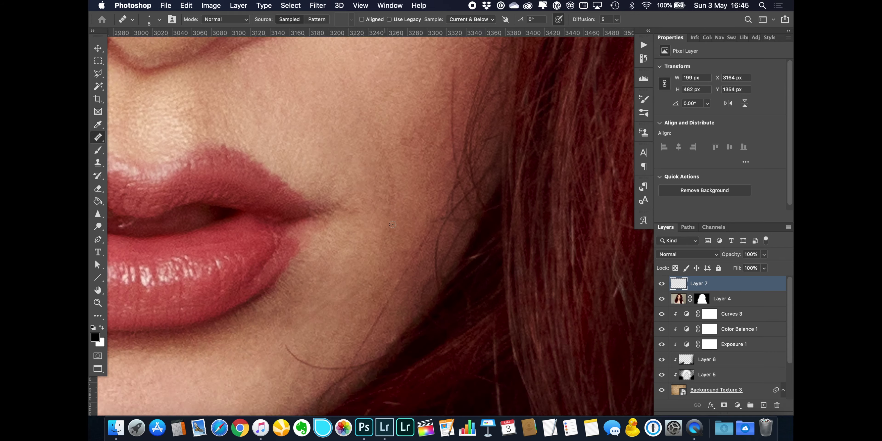
{"action": "scroll", "coordinate": [377, 222], "scroll_direction": "up", "scroll_amount": 10}
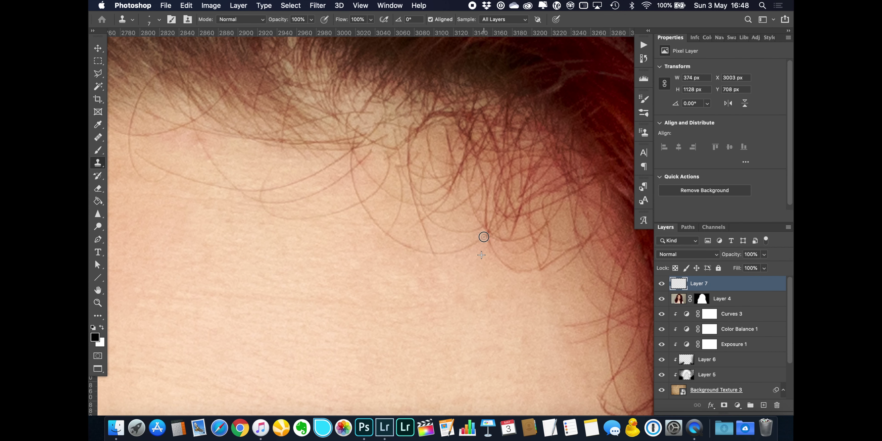
{"action": "scroll", "coordinate": [428, 253], "scroll_direction": "down", "scroll_amount": 10}
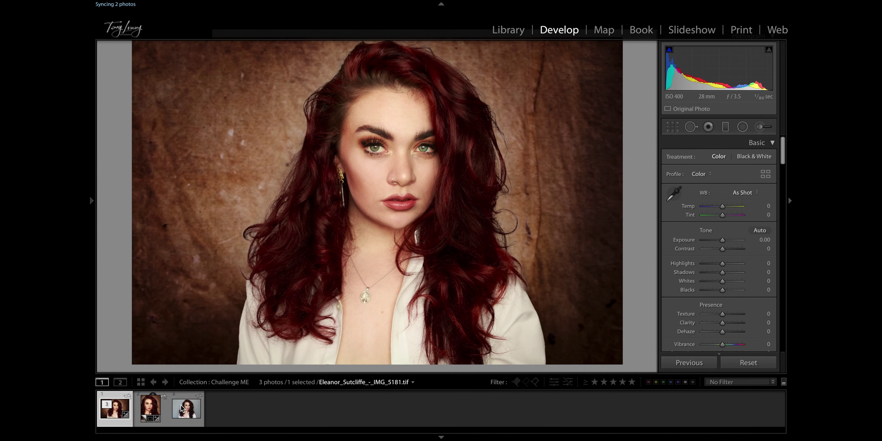
- View the grey-background copy, retouched landscape and portrait crop, then dim the lights
{"action": "left_click", "coordinate": [180, 408]}
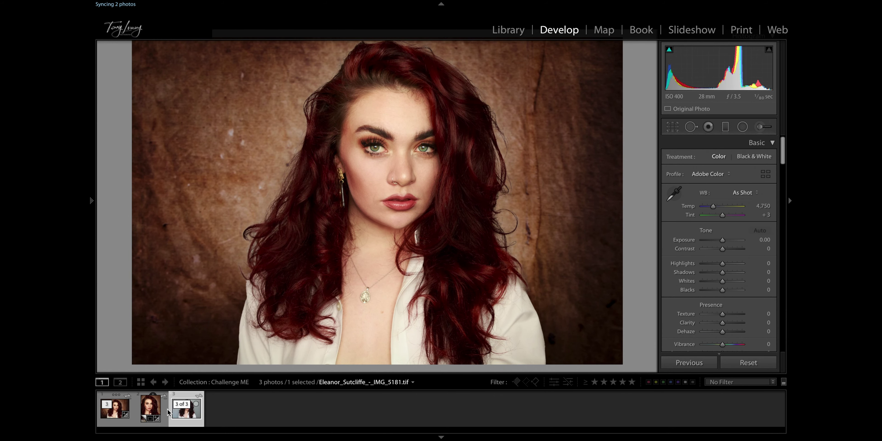
{"action": "left_click", "coordinate": [115, 411]}
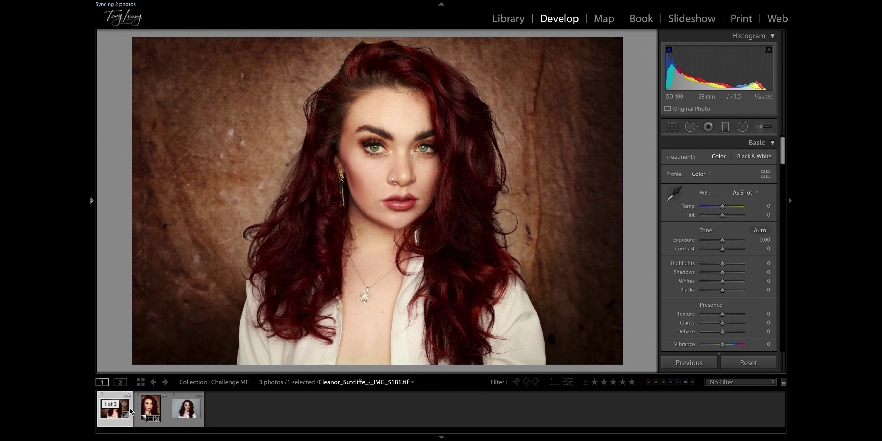
{"action": "left_click", "coordinate": [151, 409]}
{"action": "key", "text": "l"}
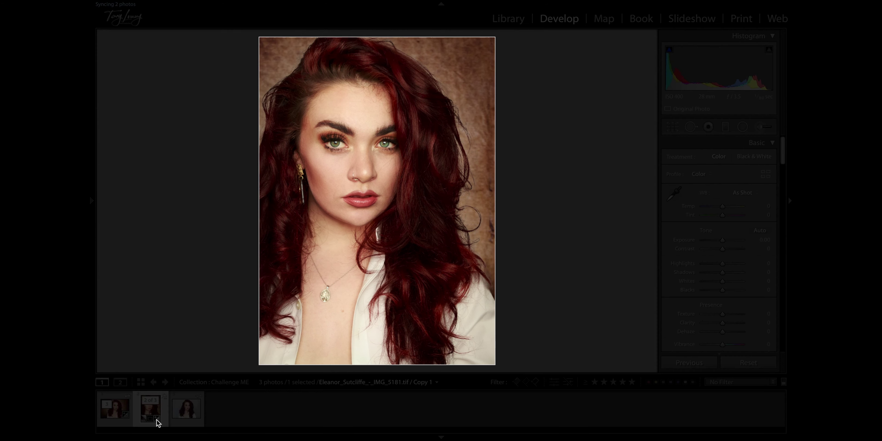